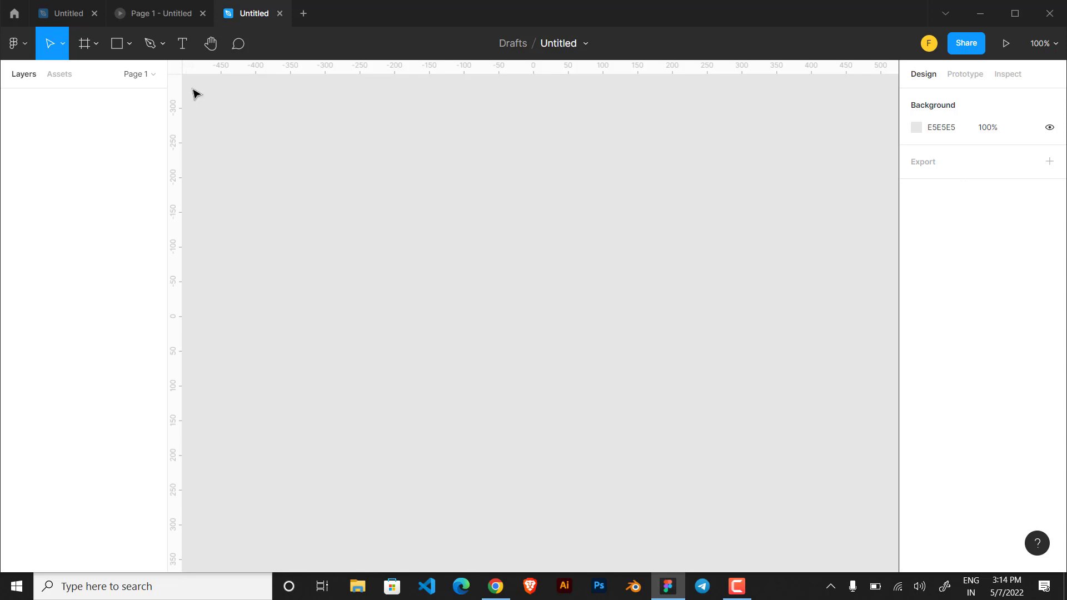
Add a 1080 × 1080 Instagram post frame to the empty canvas
left_click(96, 44)
left_click(106, 77)
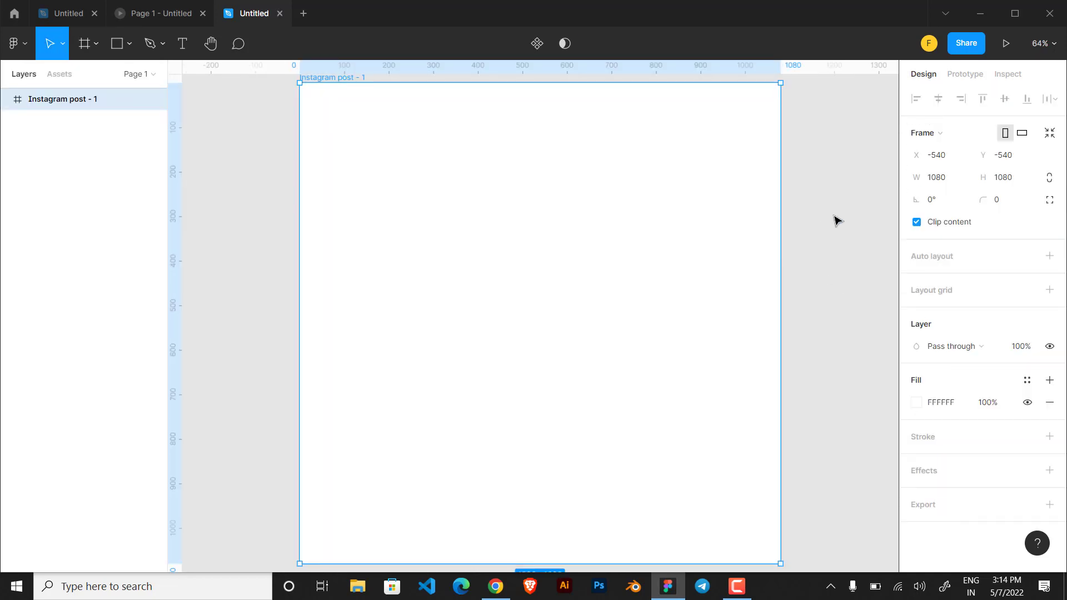
left_click(831, 219)
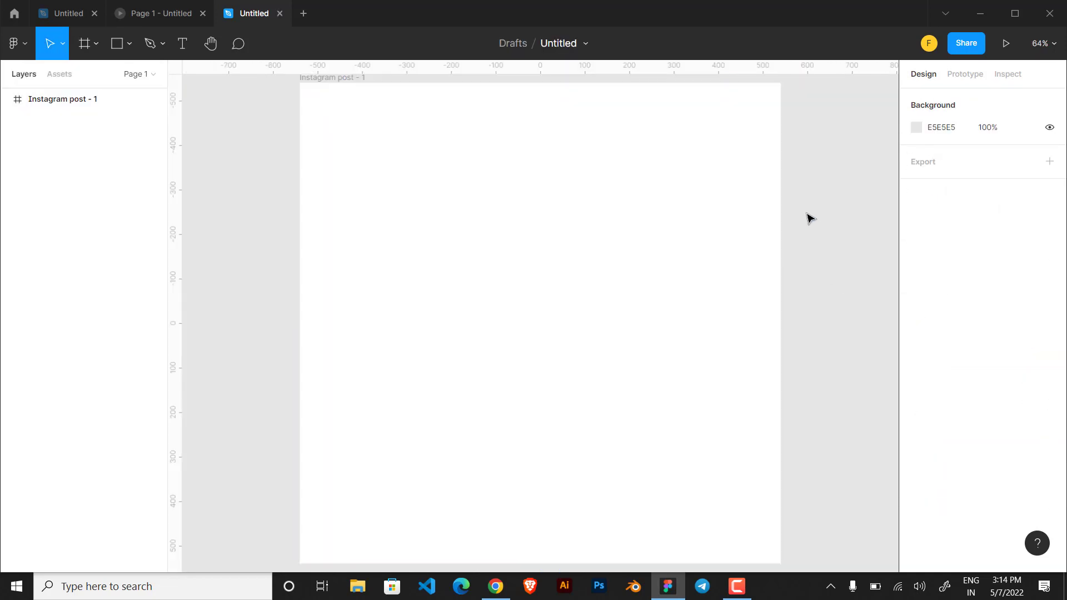
Draw a circle about 796 × 796 and move it to the horizontal centre of the Instagram post frame
scroll(810, 218, "down", 3)
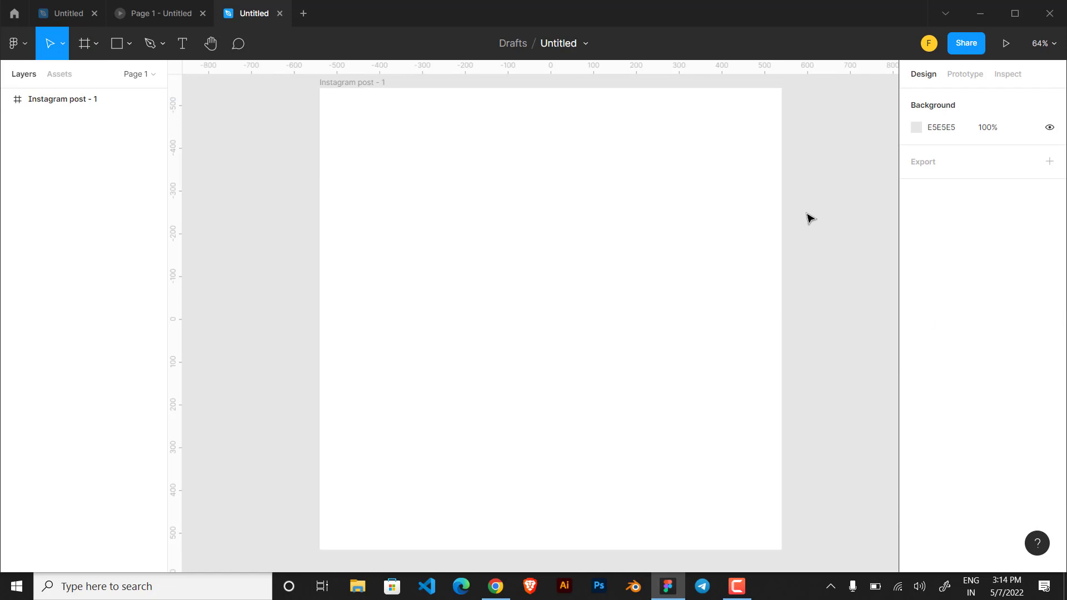
left_click(131, 42)
left_click(118, 131)
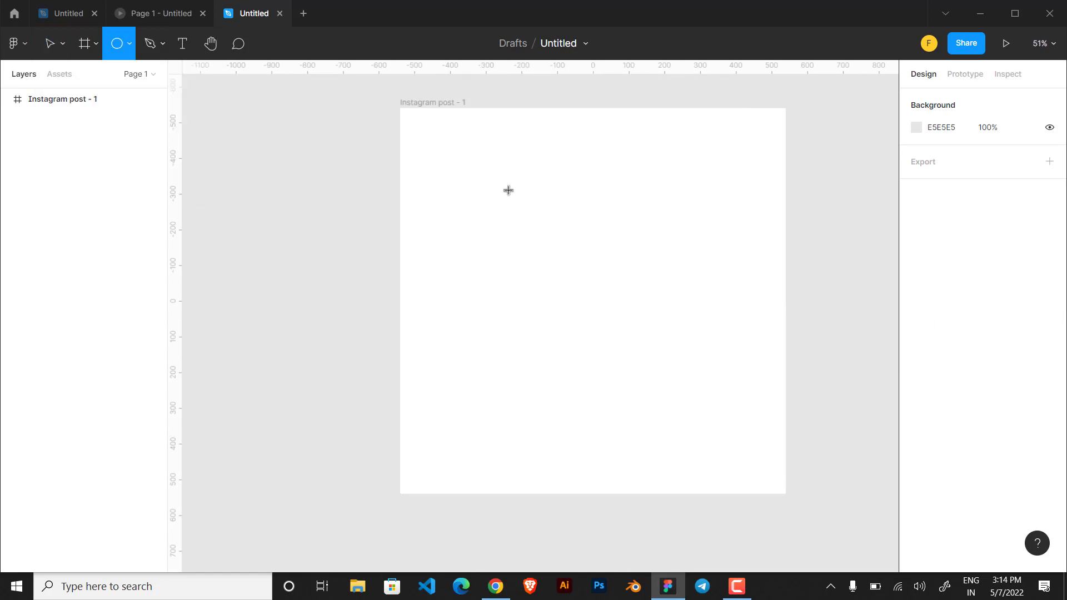
mouse_move(465, 159)
left_mouse_down()
mouse_move(708, 381)
mouse_move(719, 378)
mouse_move(746, 438)
left_mouse_up()
left_click_drag(697, 389, 684, 377)
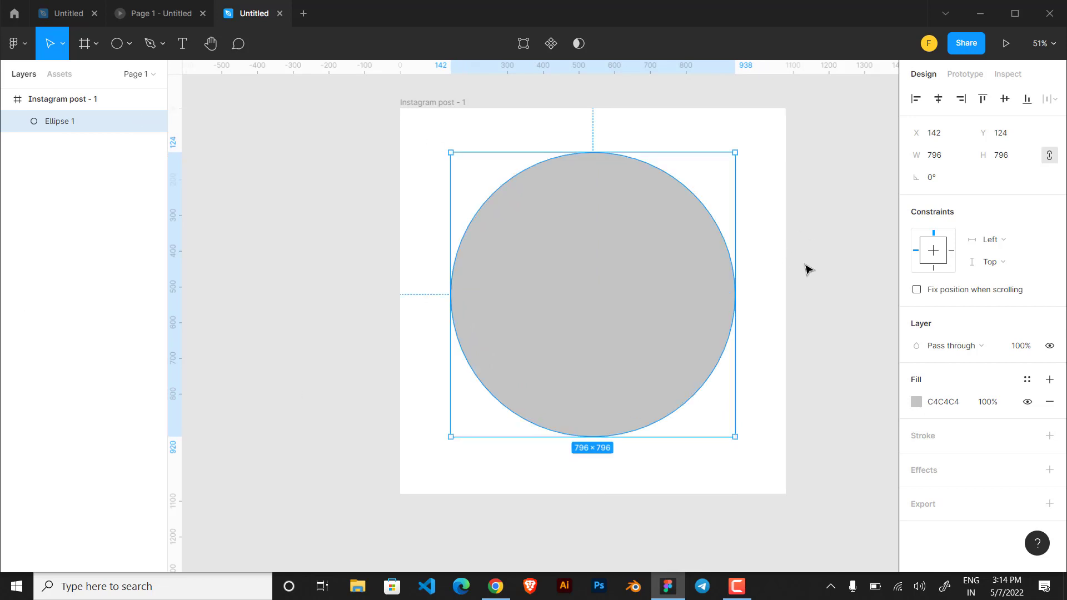
Change the large circle's solid fill to yellow FCE72C
left_click(916, 402)
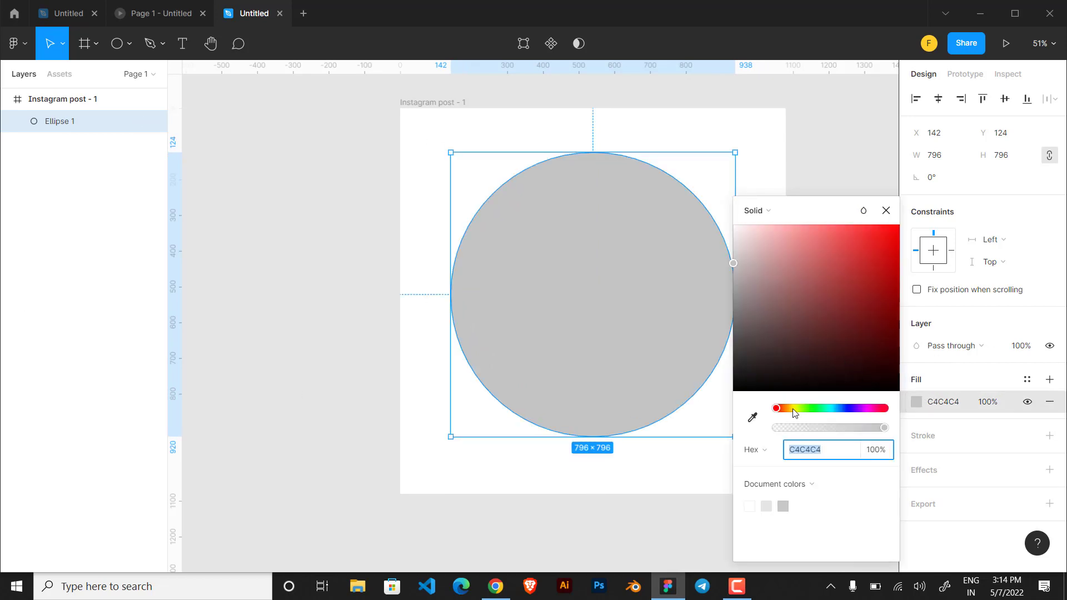
left_click(793, 409)
left_click_drag(874, 244, 872, 227)
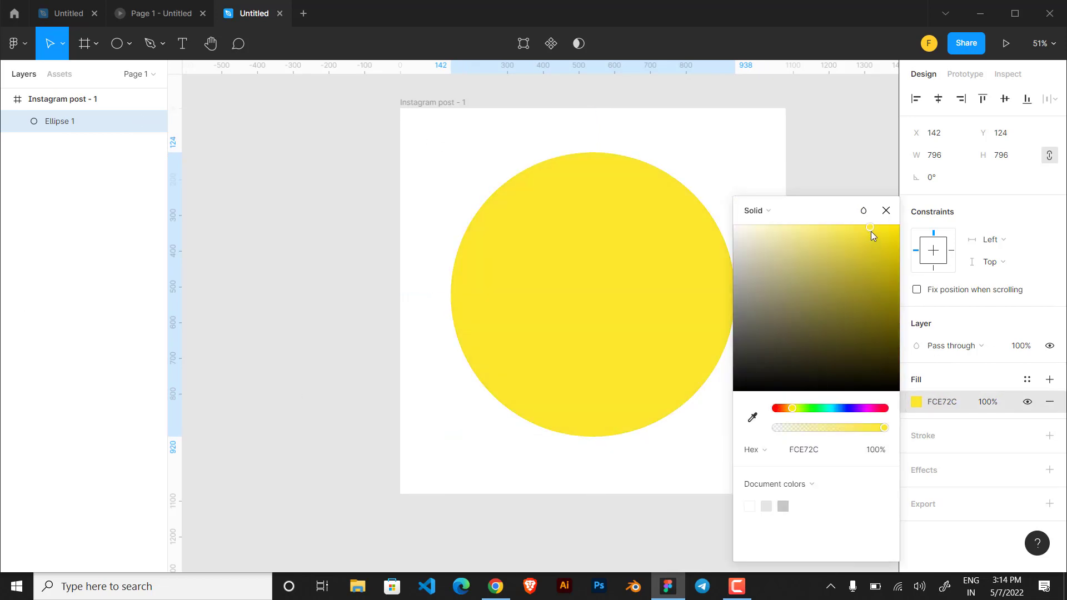
left_click(887, 219)
left_click(826, 320)
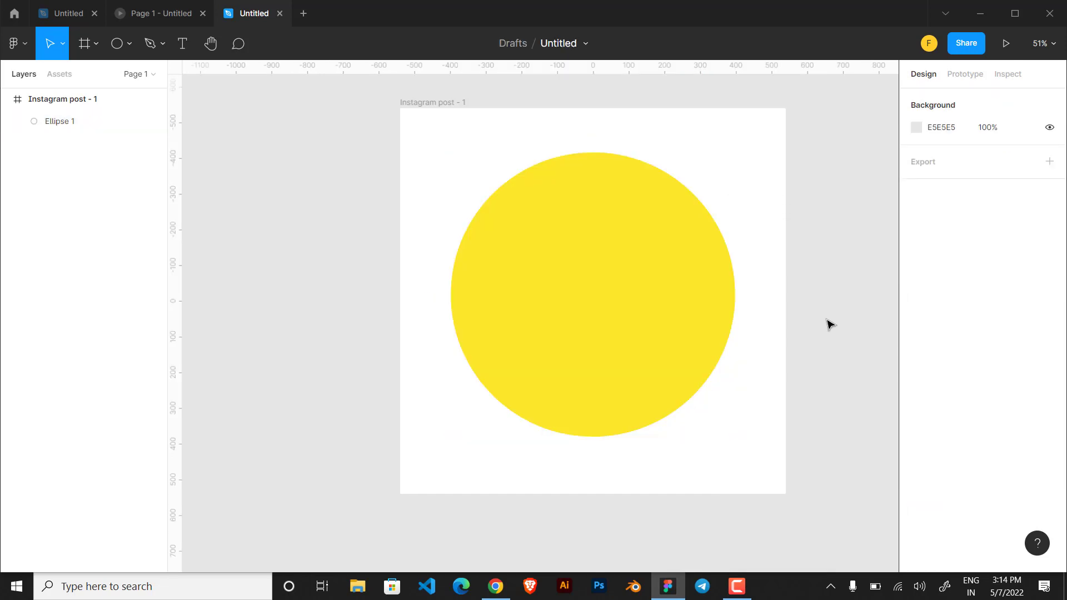
Draw an eye circle about 162 × 162 in the upper left of the yellow face and fill it with white FFFFFF
left_click(121, 52)
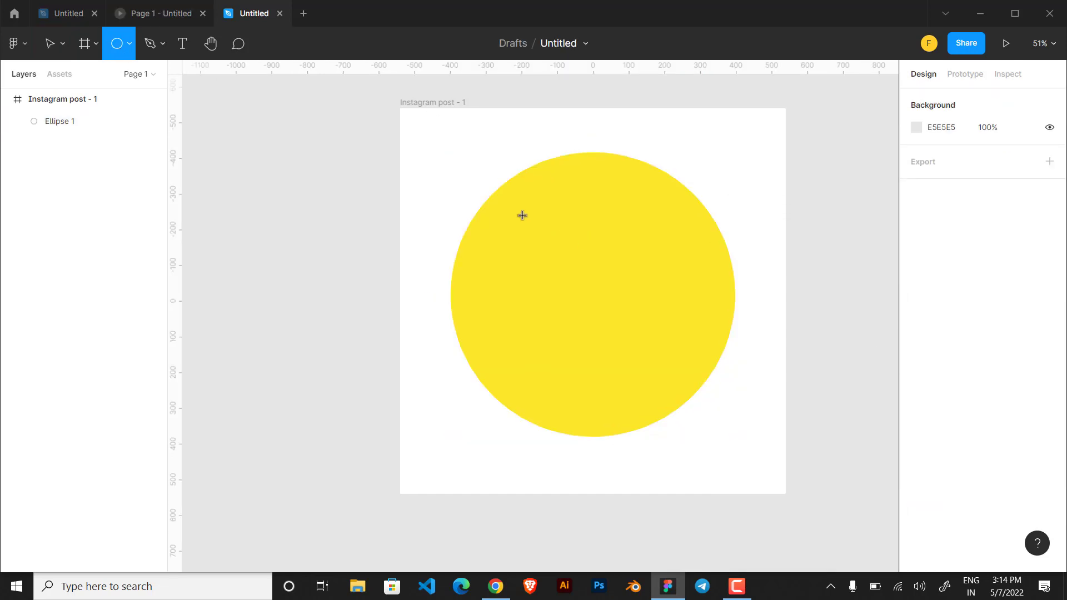
left_click_drag(509, 211, 567, 269)
left_click(915, 403)
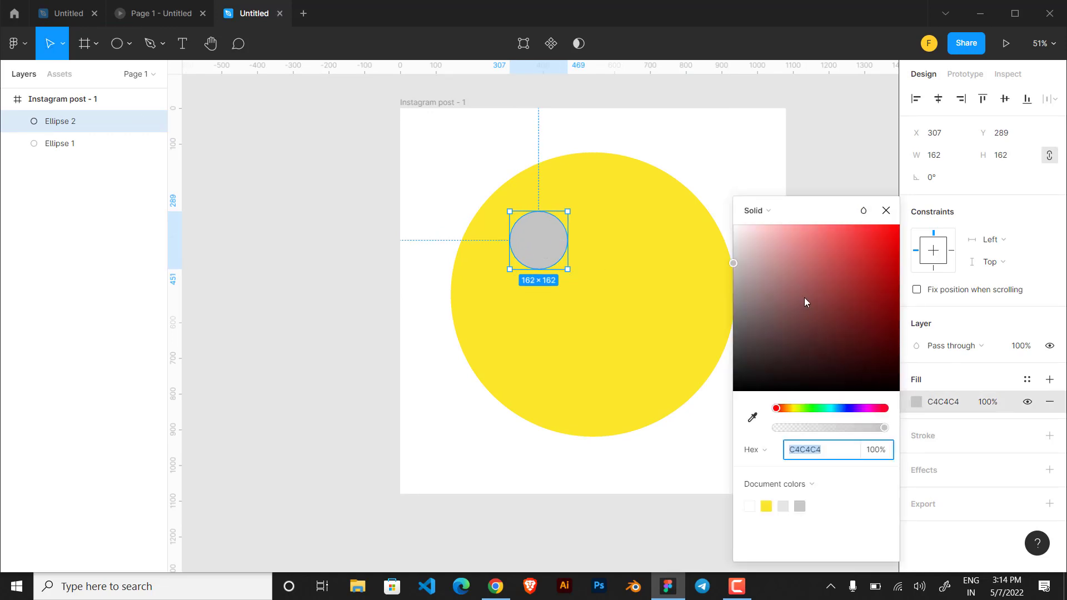
left_click_drag(767, 256, 681, 192)
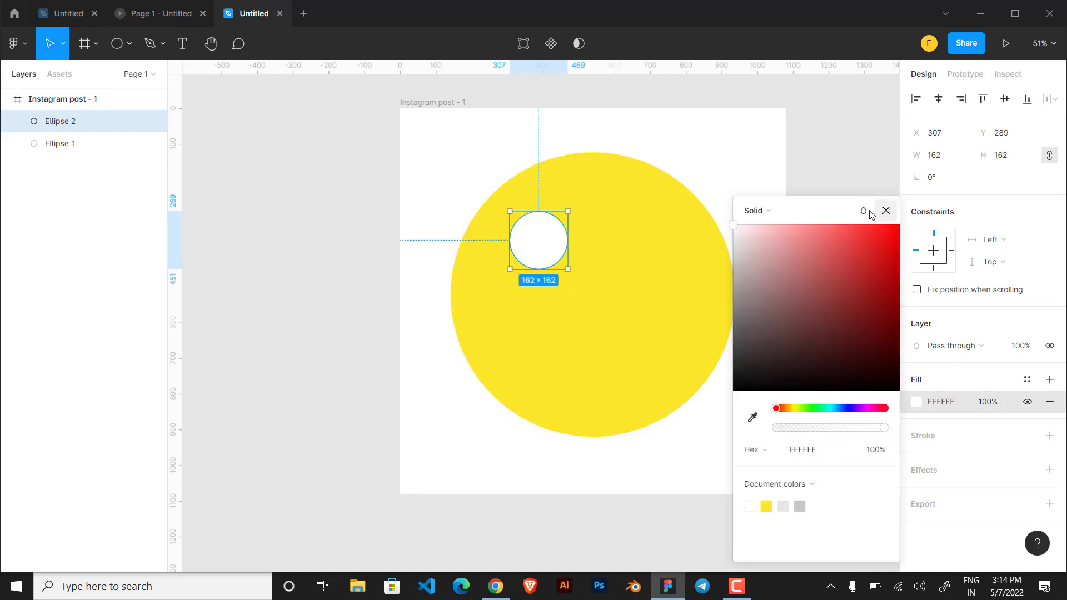
left_click(886, 210)
Move the white eye circle down slightly to about X 311, Y 307 and wrap it in its own frame
left_click_drag(543, 245, 543, 255)
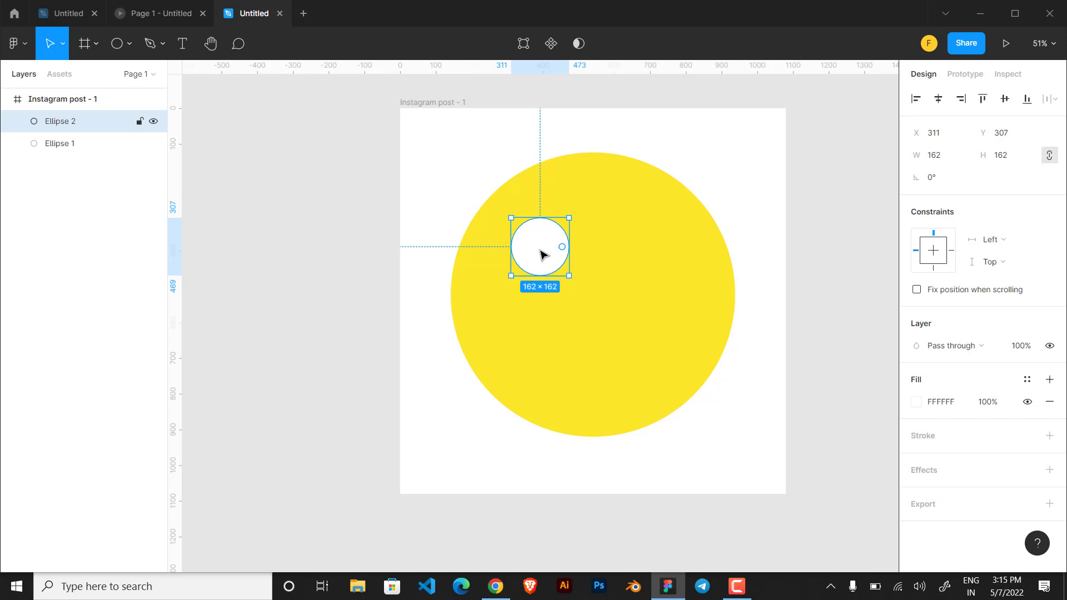
right_click(542, 255)
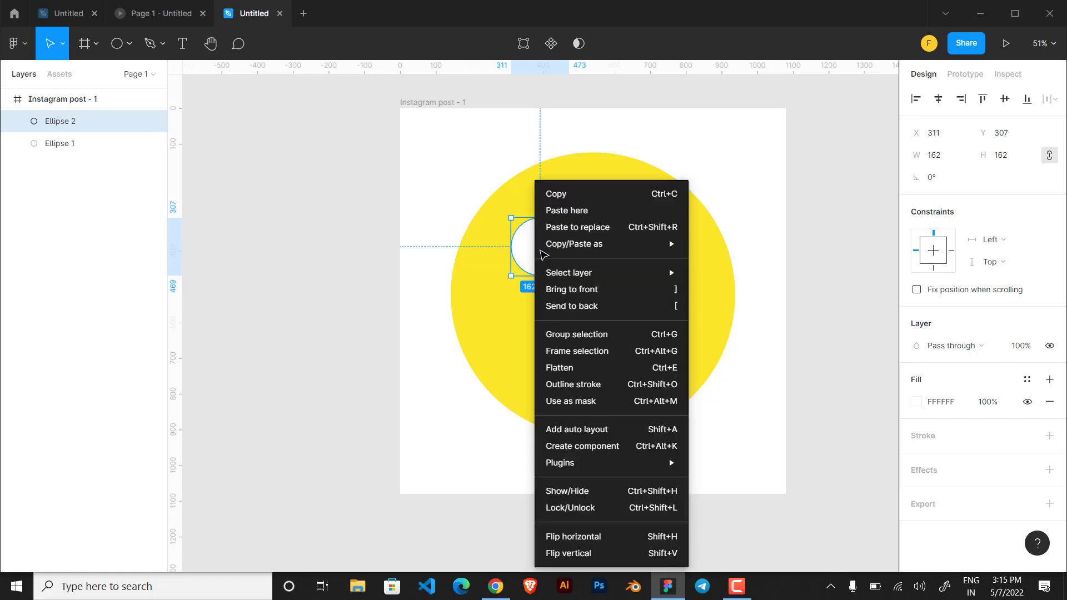
left_click(588, 351)
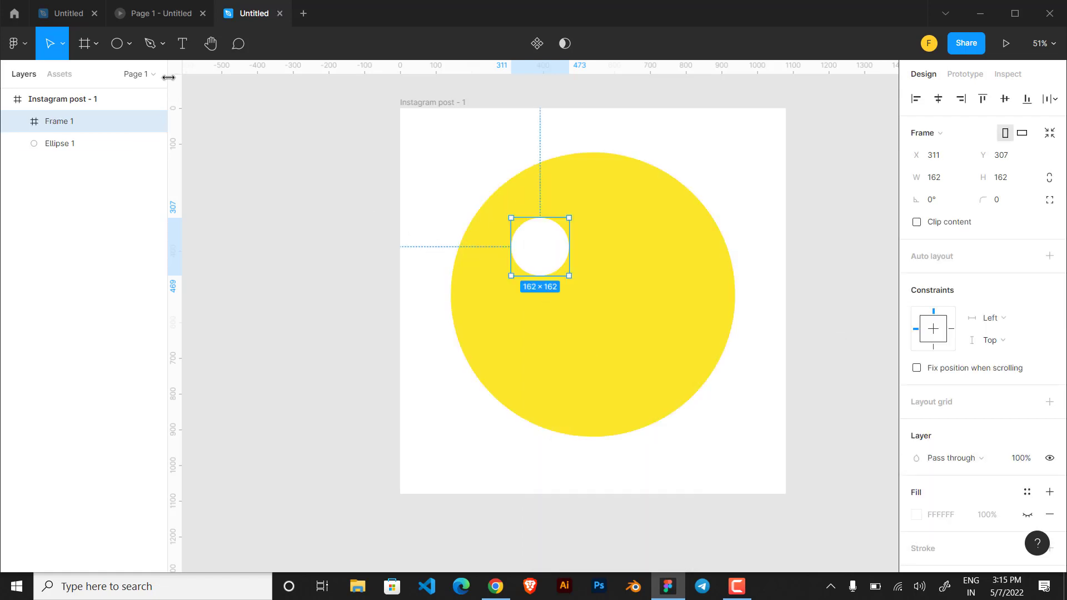
Draw a pupil circle about 66 × 66 inside the white eye's frame
left_click(131, 45)
left_click(134, 123)
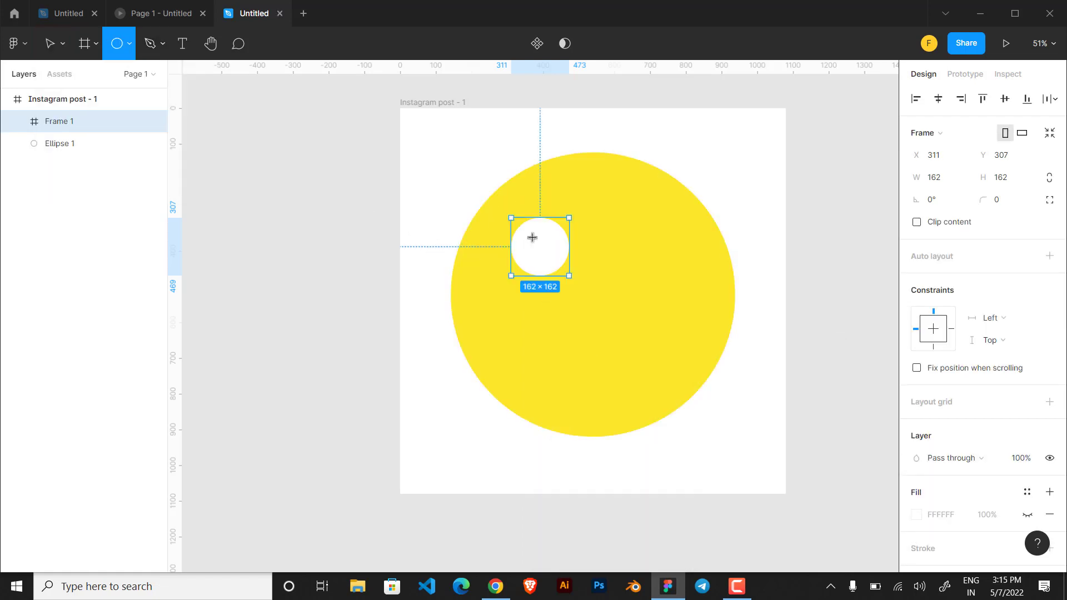
left_click_drag(535, 234, 559, 257)
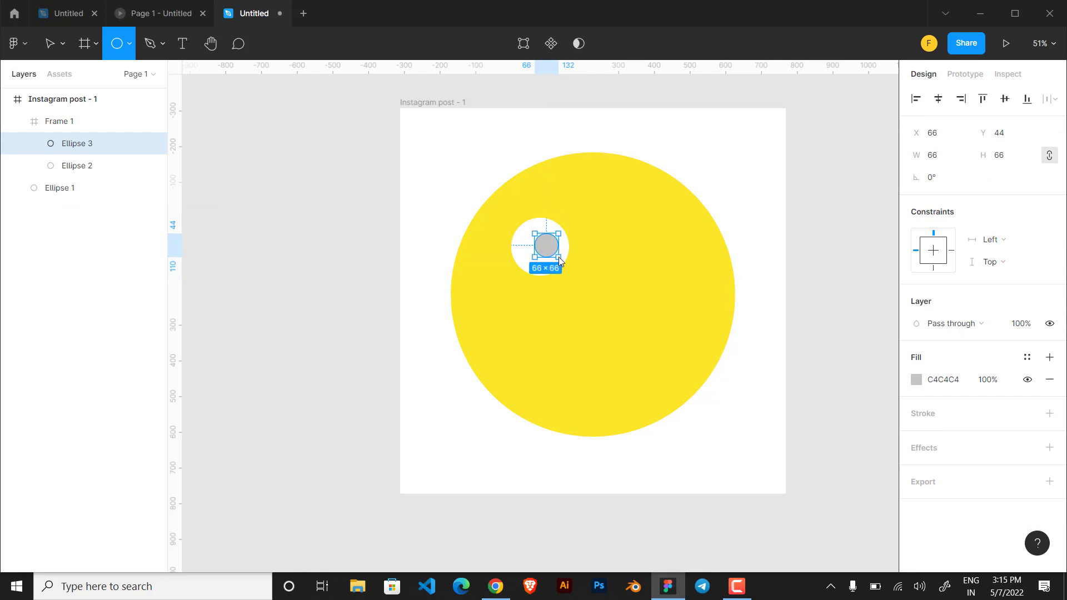
Change the pupil's fill to near-black 0C0C0C
left_click(919, 379)
left_click_drag(813, 279, 659, 173)
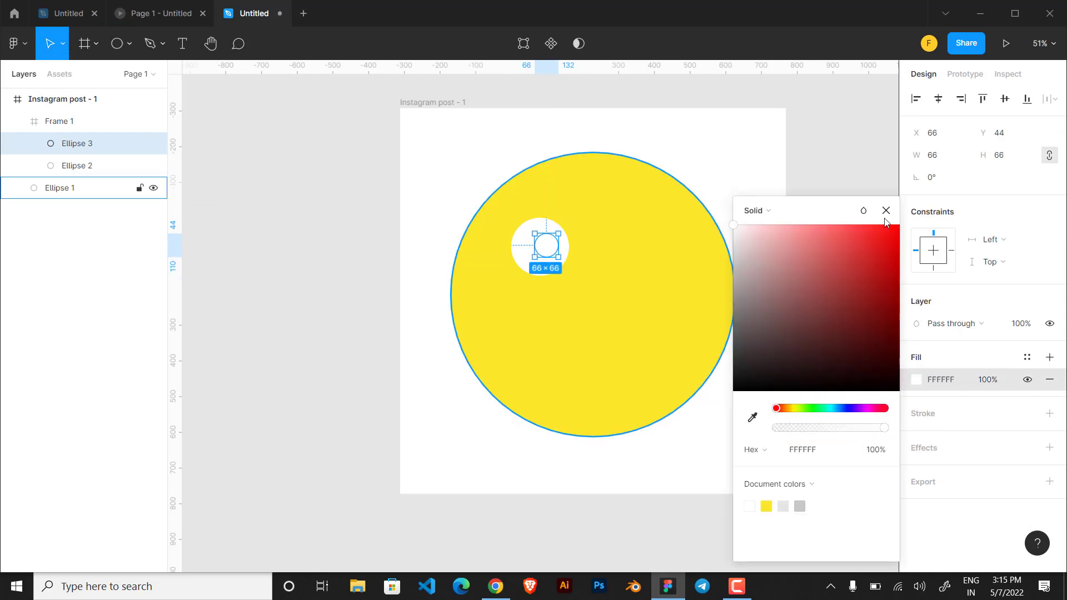
left_click(735, 389)
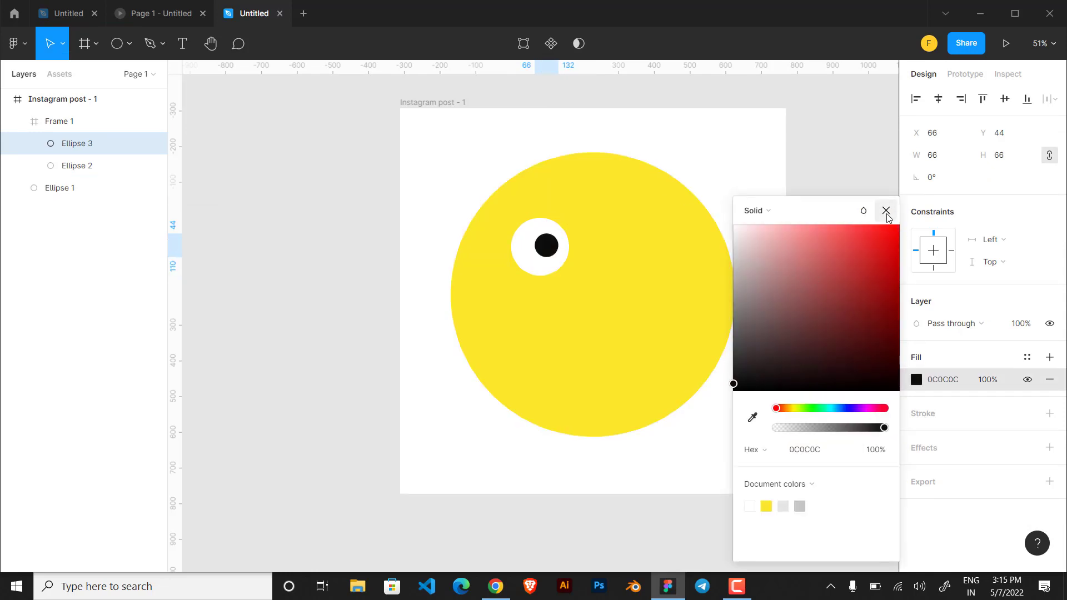
left_click(886, 210)
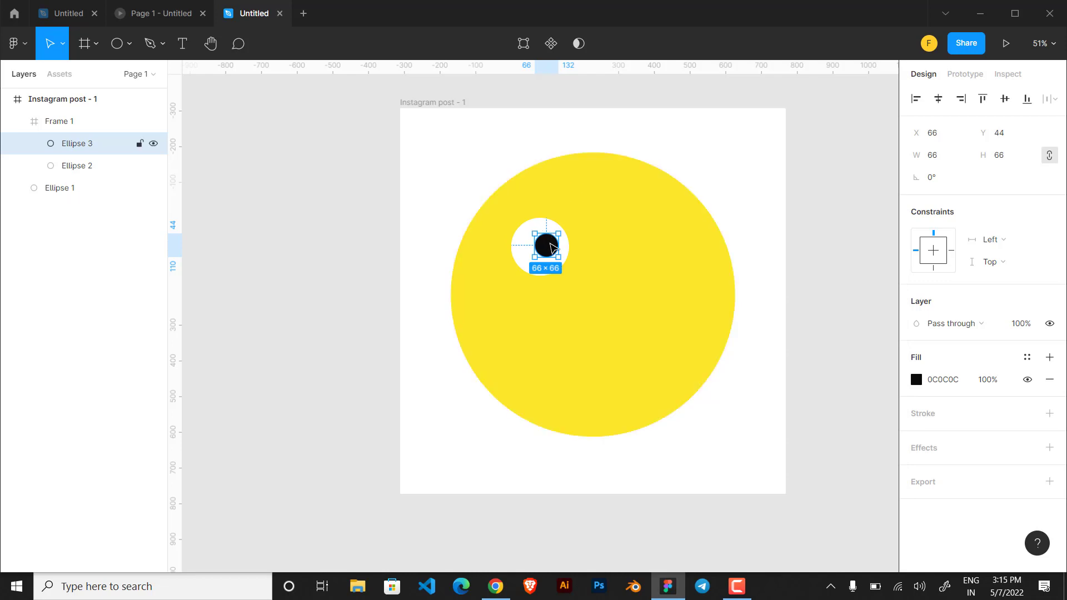
left_click(421, 205)
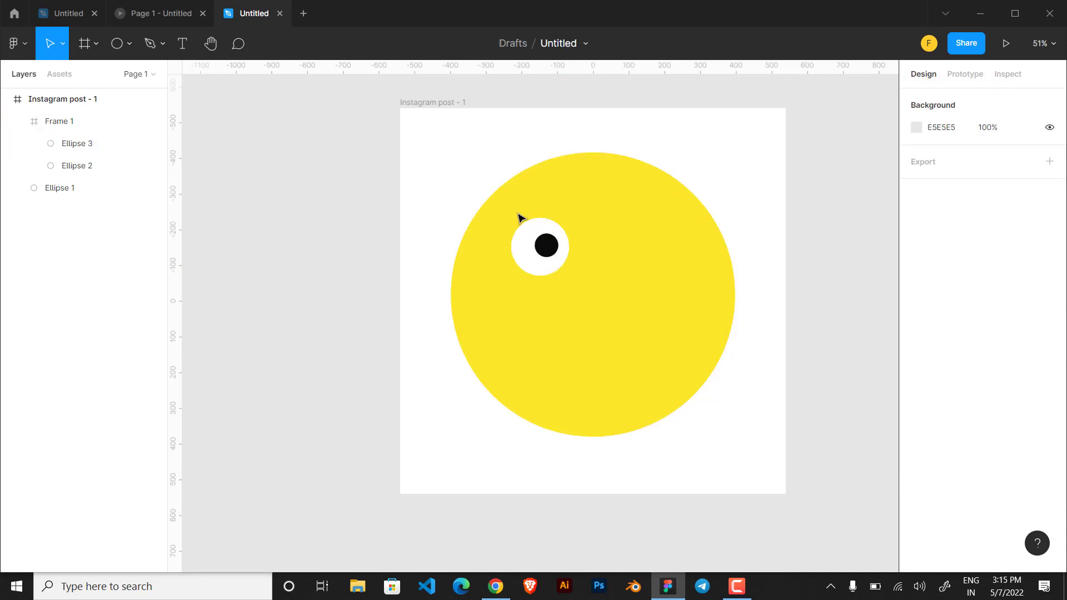
Align the whole eye frame to the horizontal and vertical centre of the Instagram post frame
scroll(546, 247, "up", 2)
double_click(550, 249)
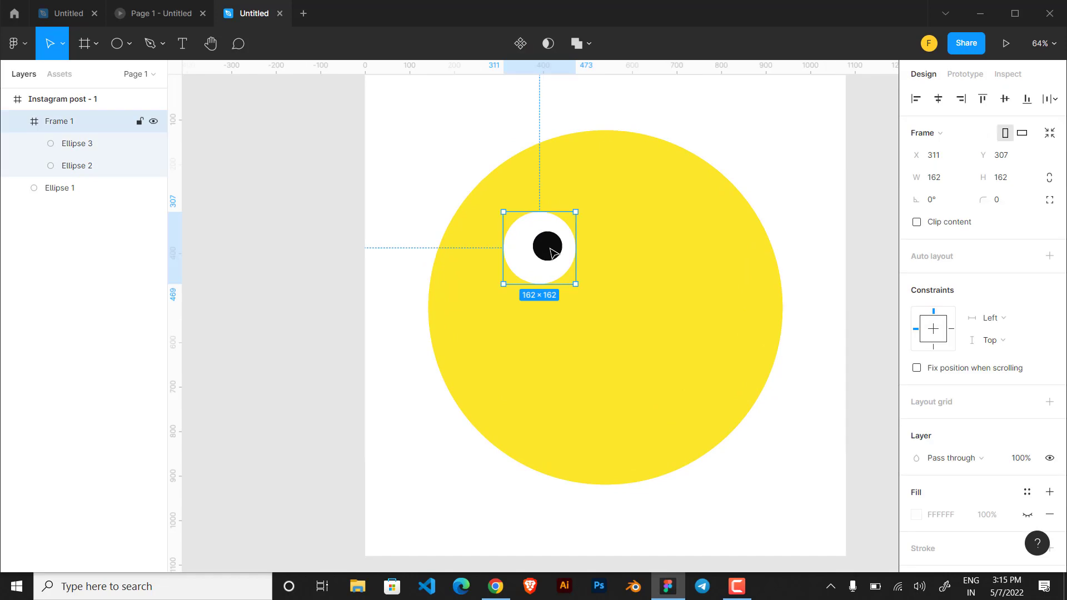
left_click(551, 245)
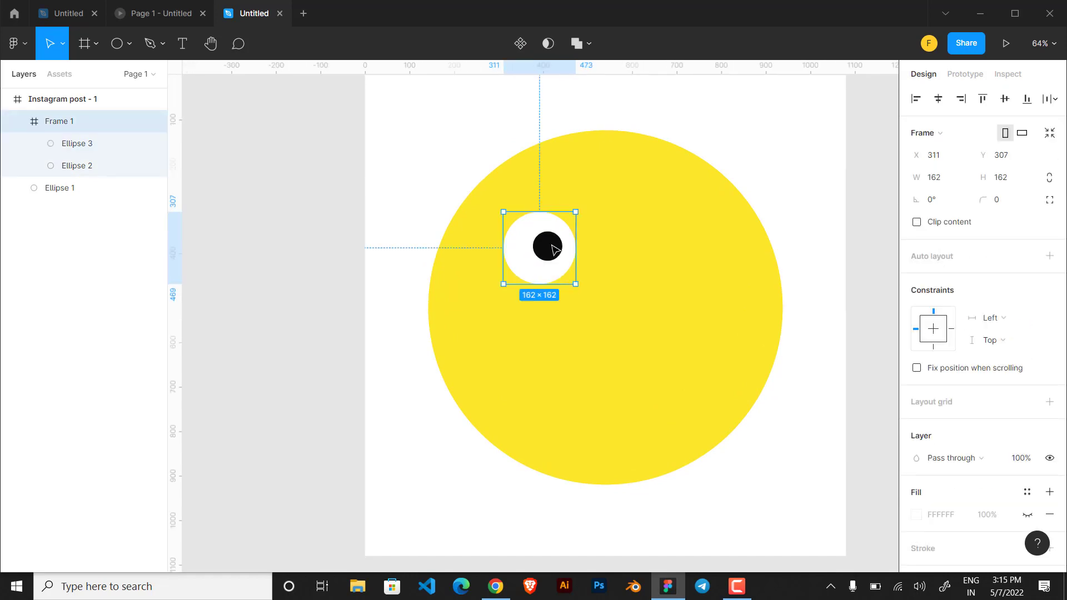
left_click(938, 98)
left_click(1005, 98)
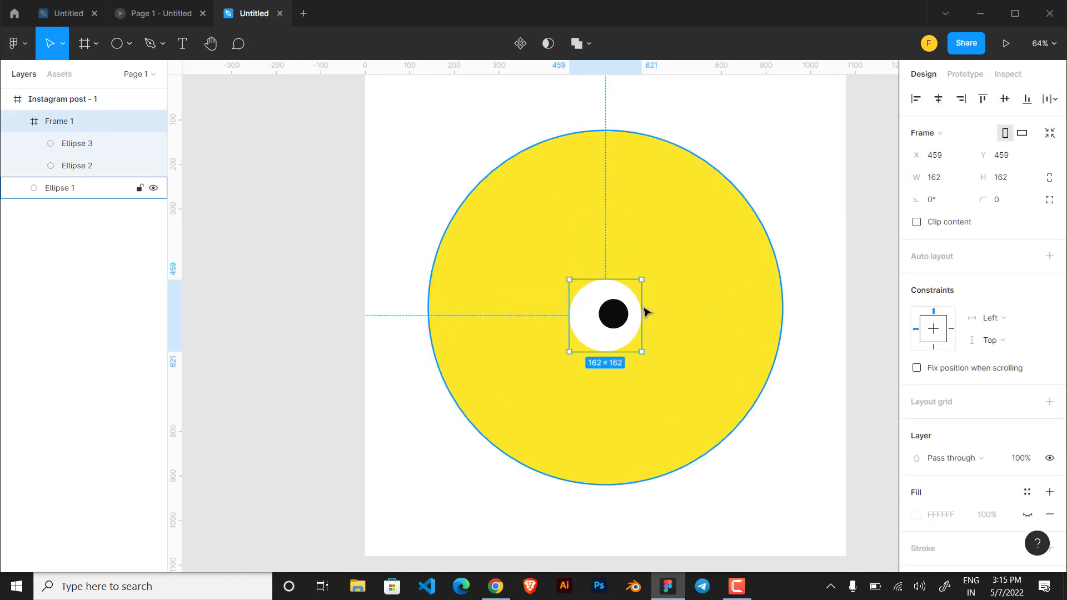
Centre the black pupil horizontally and vertically inside the eye frame
left_click(613, 313)
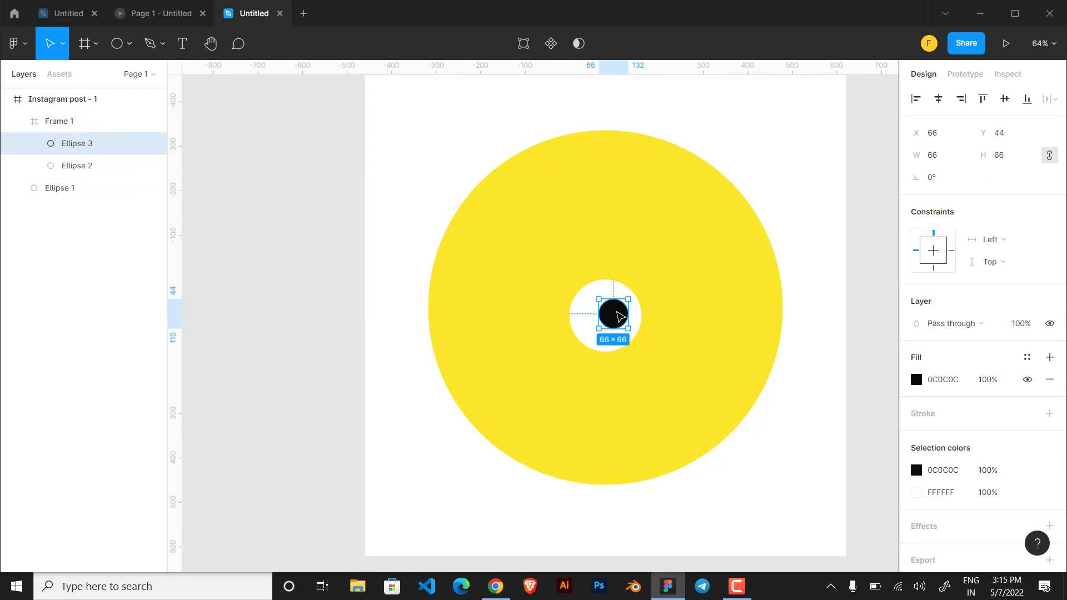
left_click(938, 98)
left_click(1005, 98)
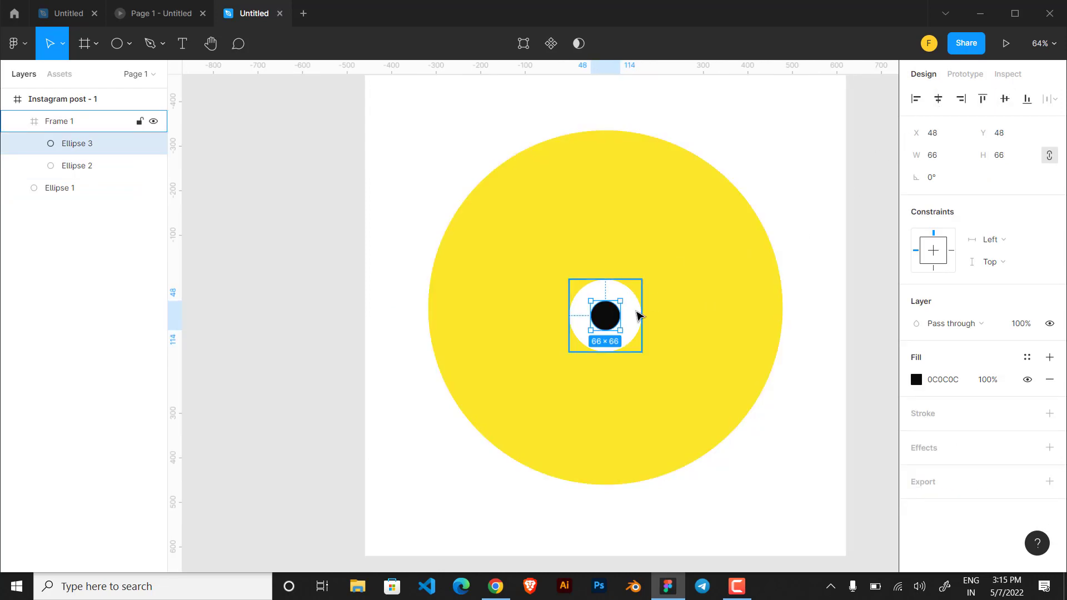
Place the eye in the upper left of the face and duplicate it at the same height, leaving a 136 gap
left_click(638, 316)
left_click_drag(607, 313, 678, 290)
Group the two eyes, centre the group horizontally in the post frame, and shift it down slightly
left_click(533, 261, "shift")
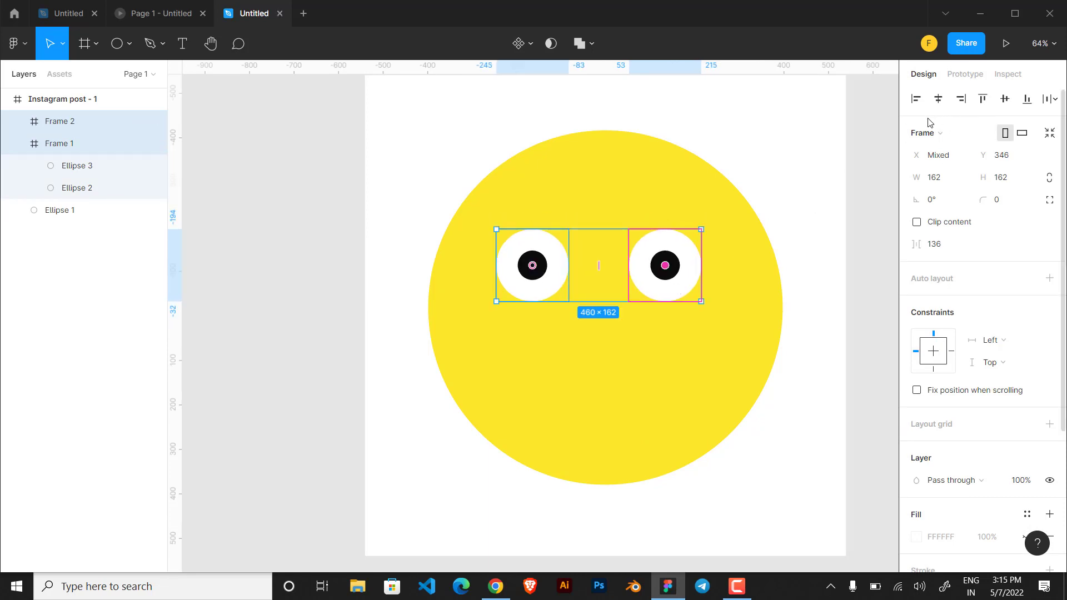
key("ctrl+g")
left_click(939, 98)
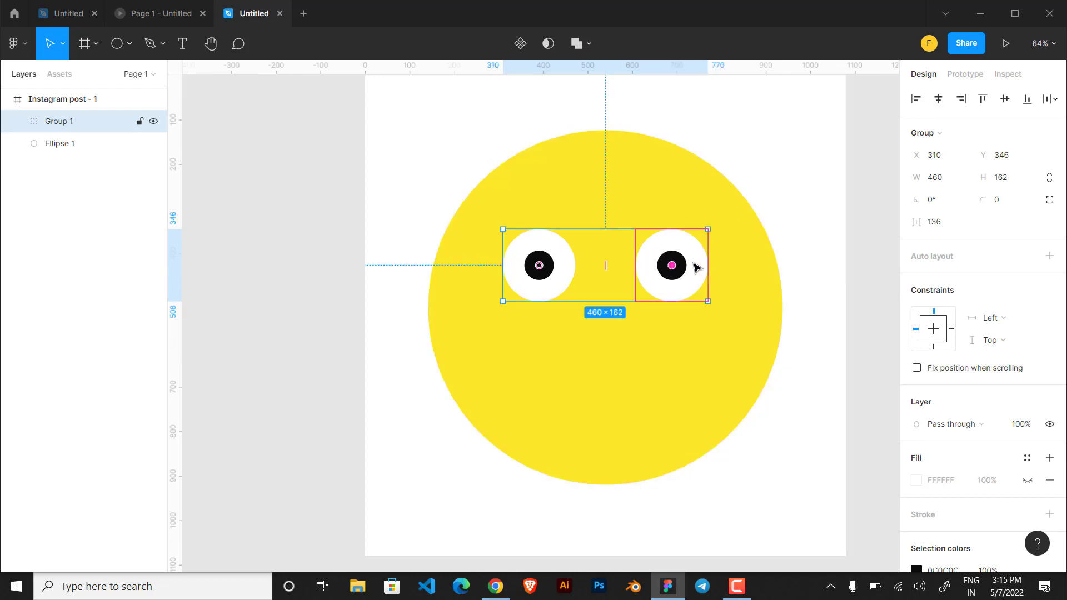
left_click(830, 189)
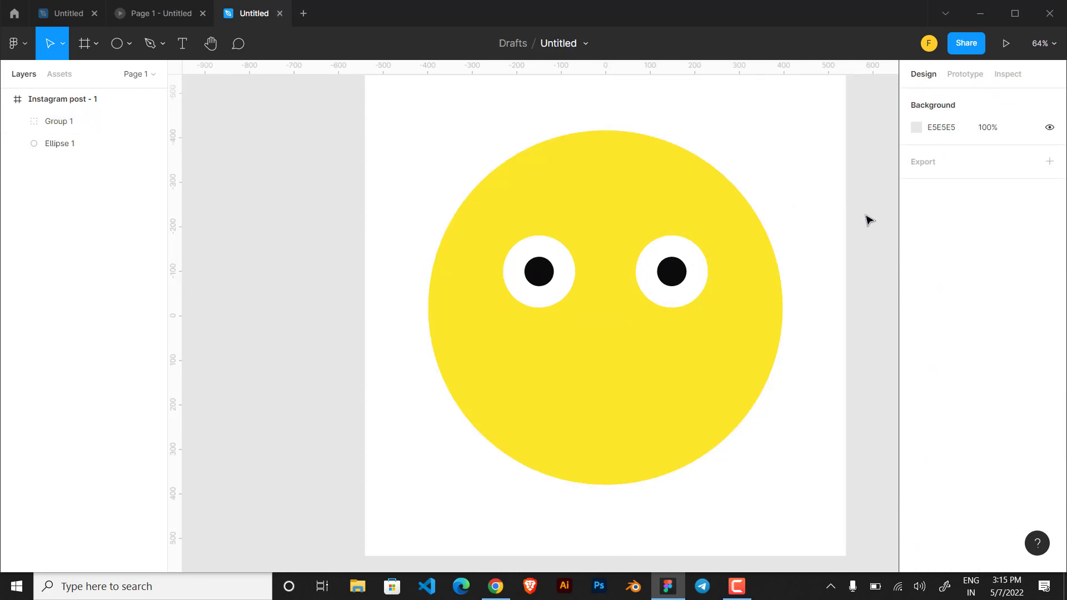
Draw a mouth circle about 286 × 286 below the eyes, cut it to a 50% lower half, and centre it horizontally
left_click(129, 45)
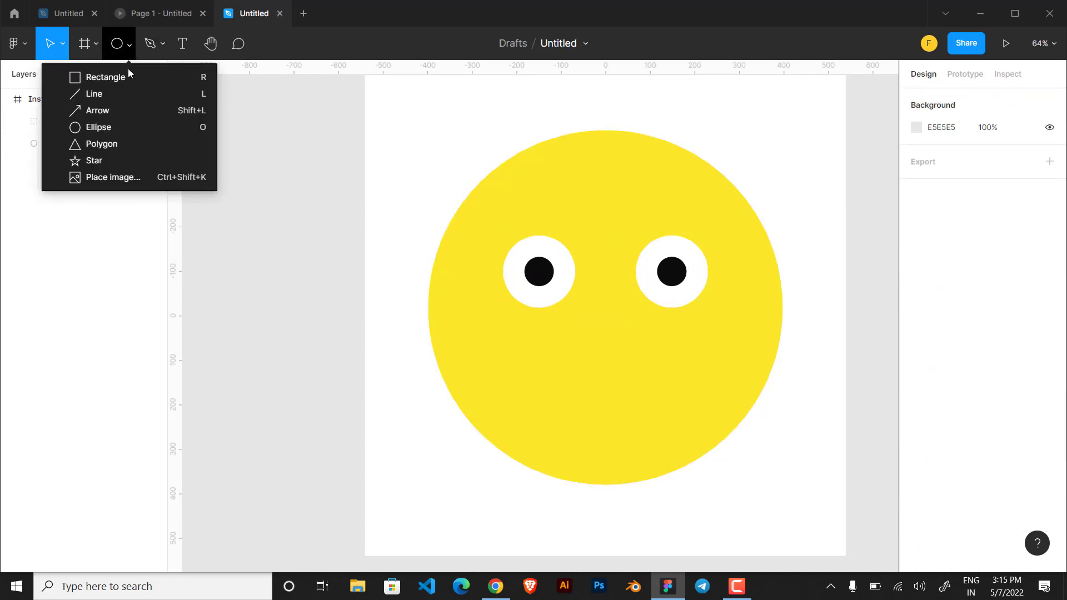
left_click(128, 126)
mouse_move(544, 348)
left_mouse_down()
mouse_move(671, 414)
mouse_move(609, 387)
mouse_move(643, 365)
mouse_move(591, 340)
mouse_move(560, 387)
left_mouse_up()
left_click(938, 99)
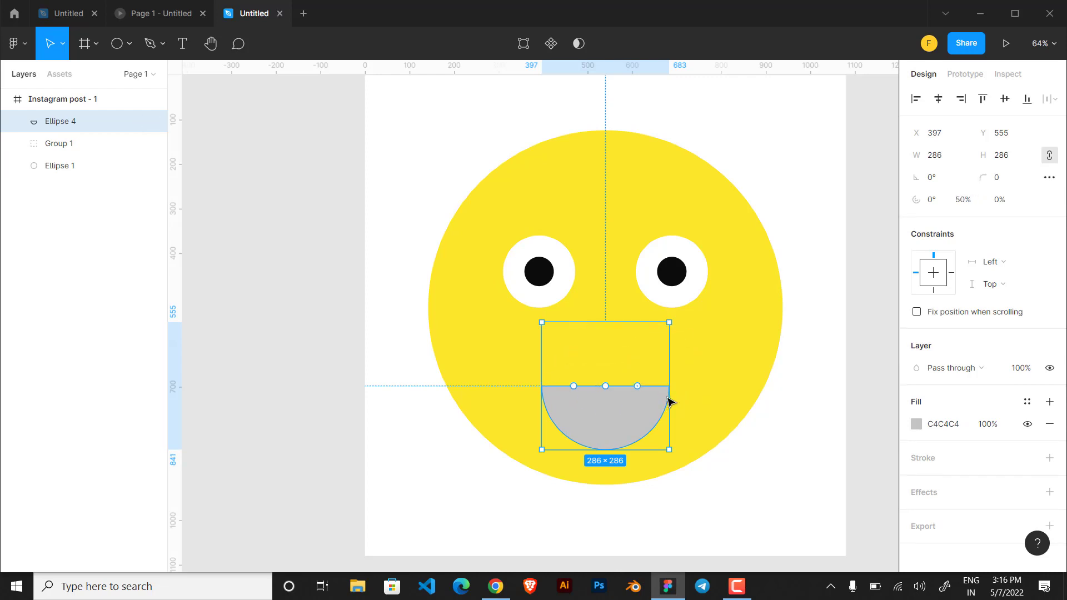
Enlarge the half-circle mouth to about 460 × 462, matching the eyes' overall width, and move it up to Y 408
left_click_drag(667, 396, 705, 395)
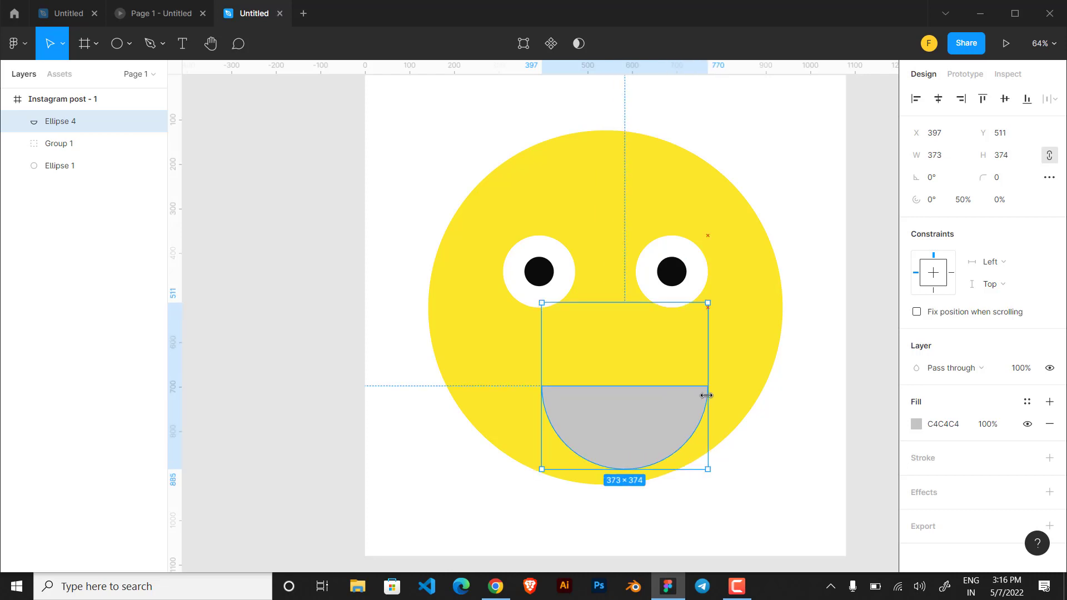
left_click_drag(542, 369, 502, 359)
left_click_drag(589, 405, 585, 383)
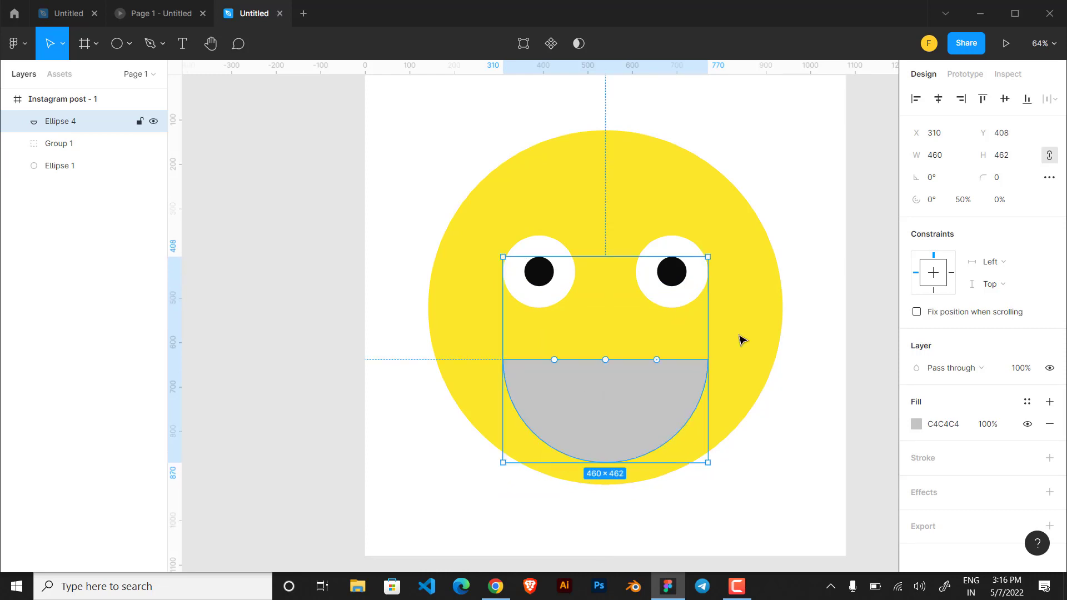
Set the mouth's corner radius to 10 and move the mouth up to about Y 399
left_click(1003, 184)
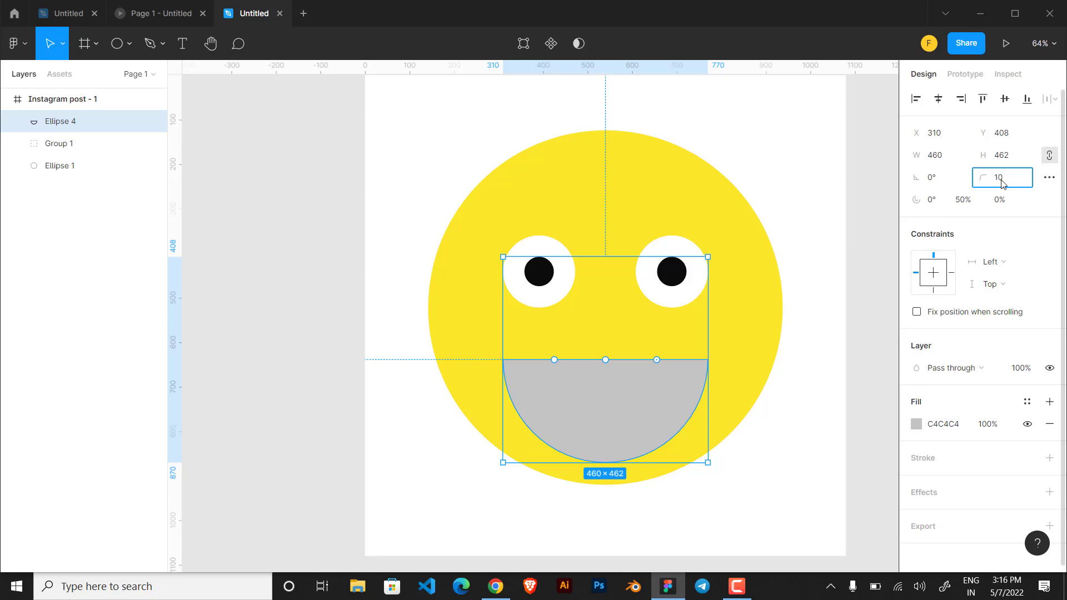
type("10")
key("Return")
mouse_move(638, 397)
left_mouse_down()
mouse_move(639, 383)
mouse_move(639, 394)
left_mouse_up()
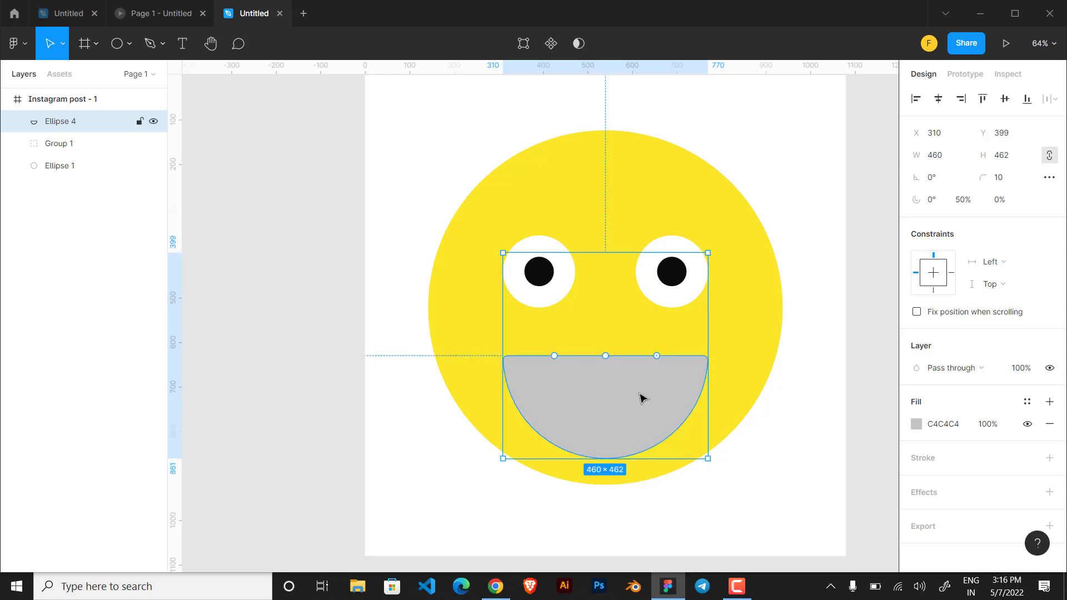
Fill the half-circle mouth with red F81F1F
left_click(816, 333)
left_click(660, 372)
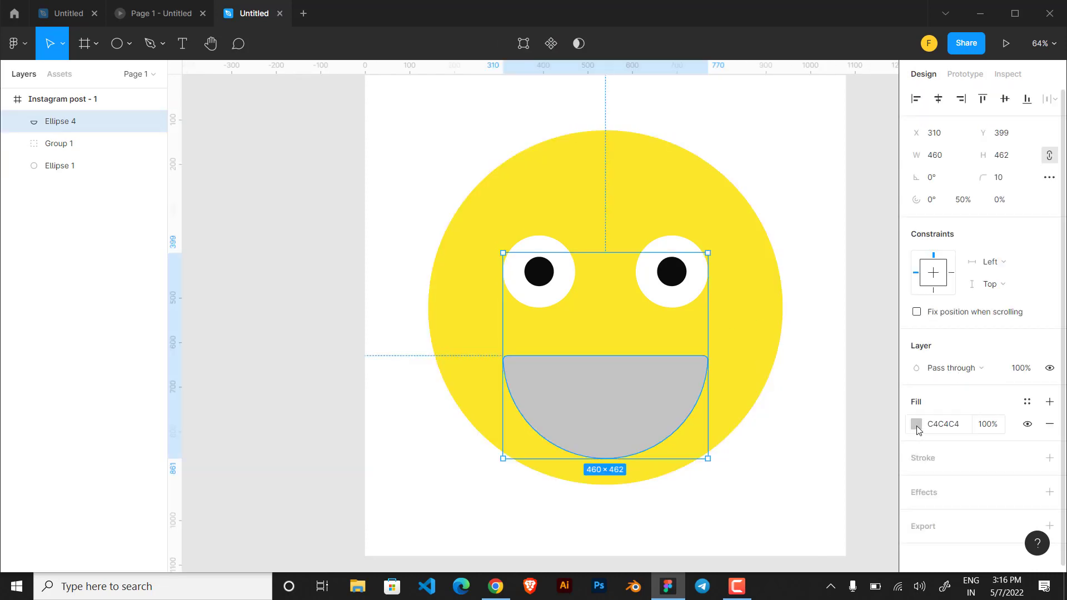
left_click(916, 425)
left_click_drag(866, 258, 871, 227)
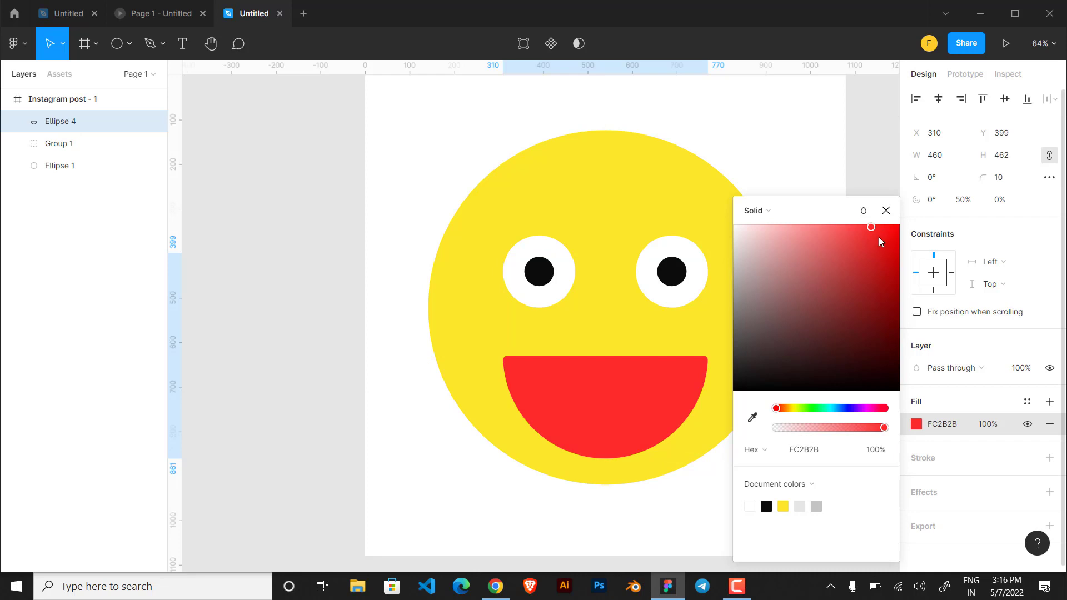
left_click(886, 210)
left_click(861, 240)
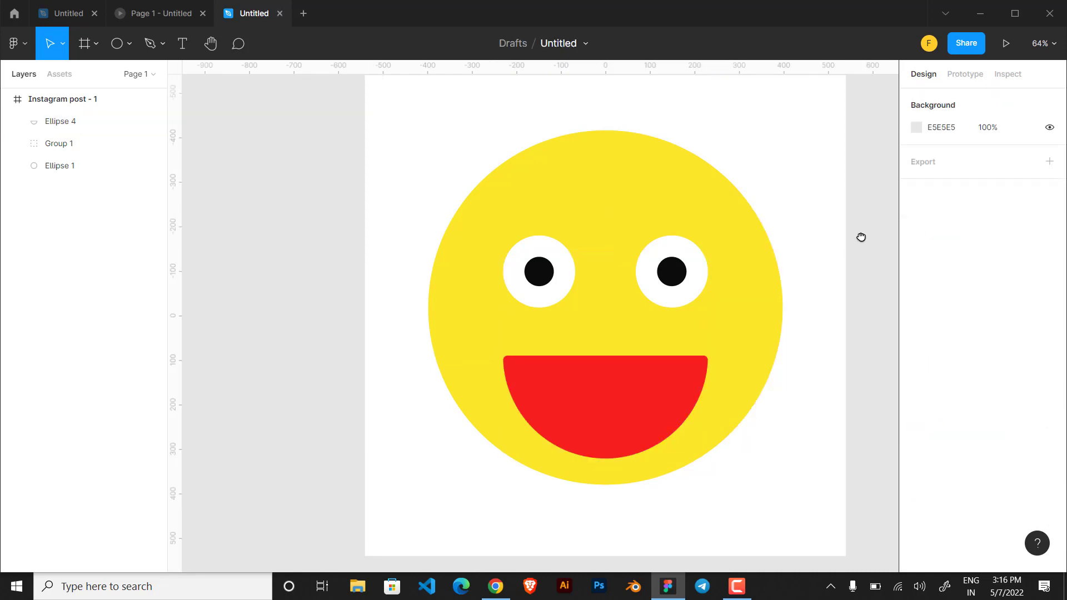
Draw a circle about 123 × 123 overlapping the lower edge of the red mouth
left_click_drag(861, 238, 854, 204)
left_click(637, 359)
left_click_drag(636, 355, 577, 335)
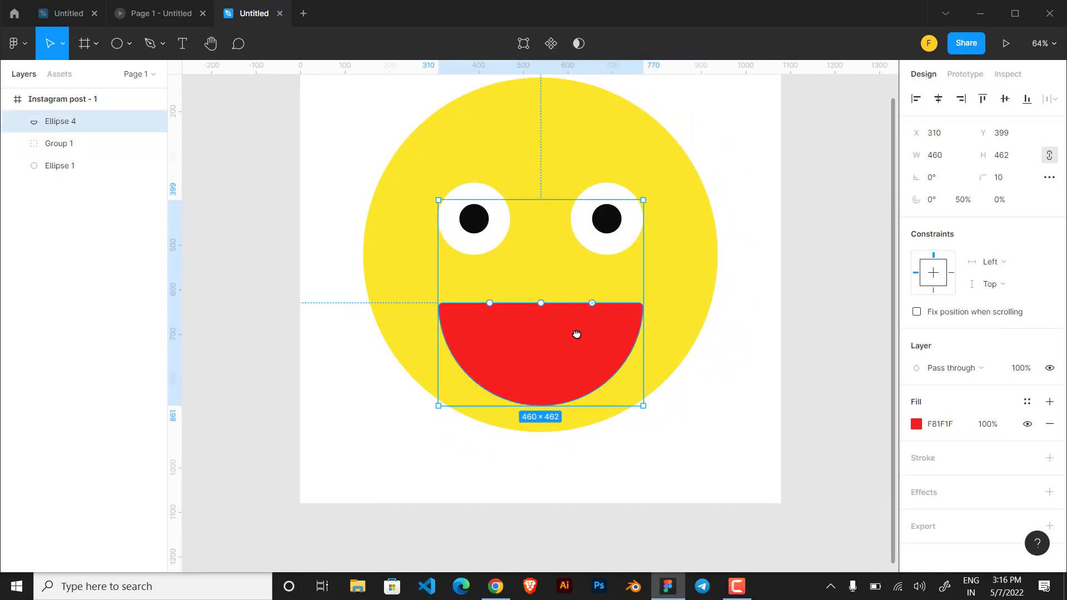
left_click(127, 50)
left_click_drag(505, 356, 560, 412)
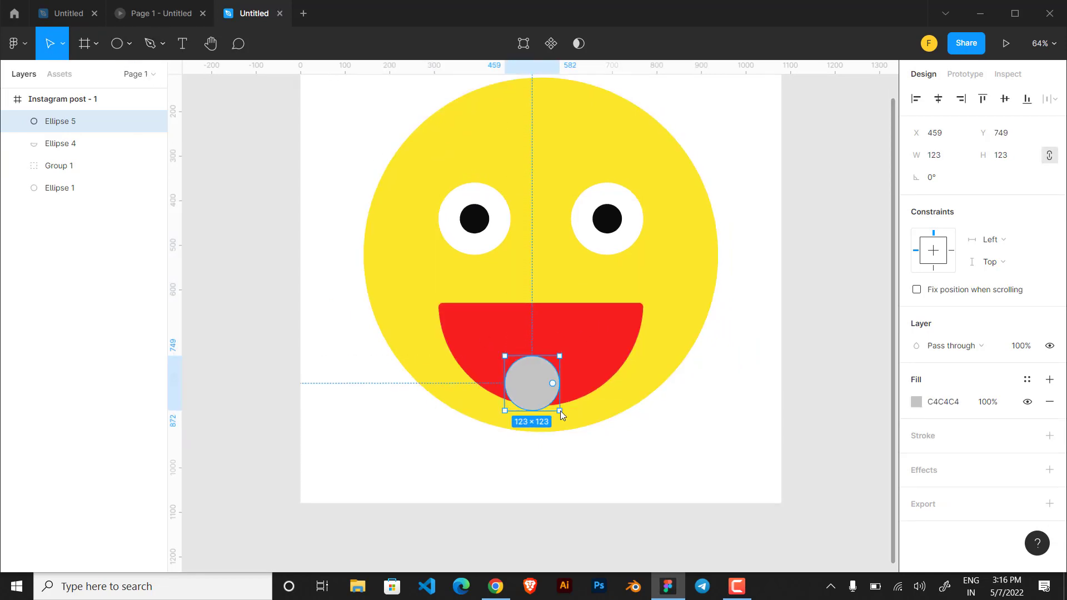
Fill the small circle with dark red 800000, starting from the mouth's sampled red
key("i")
left_click(623, 332)
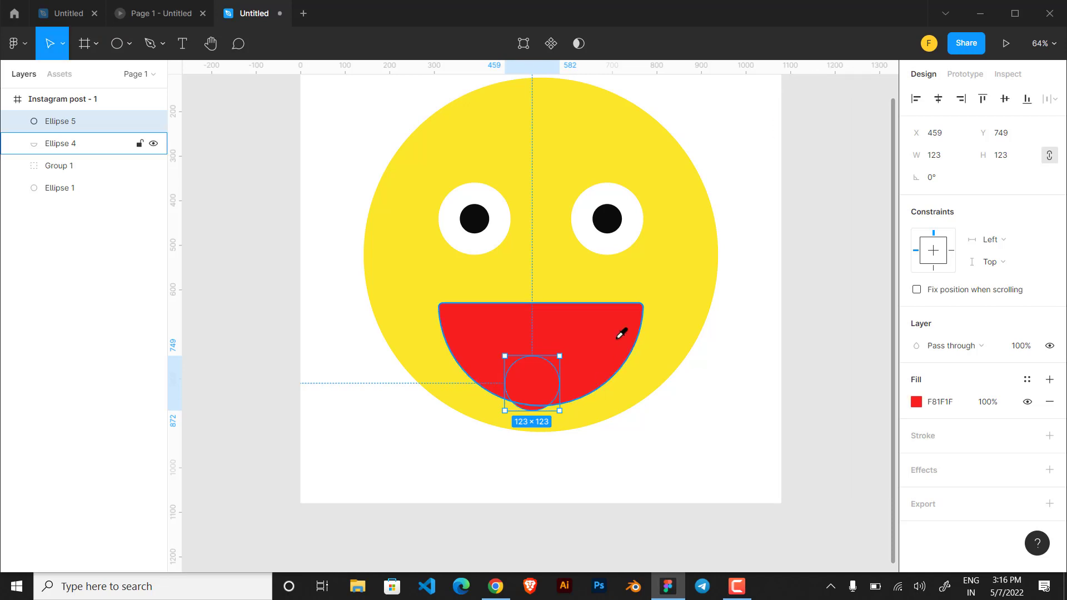
left_click(917, 402)
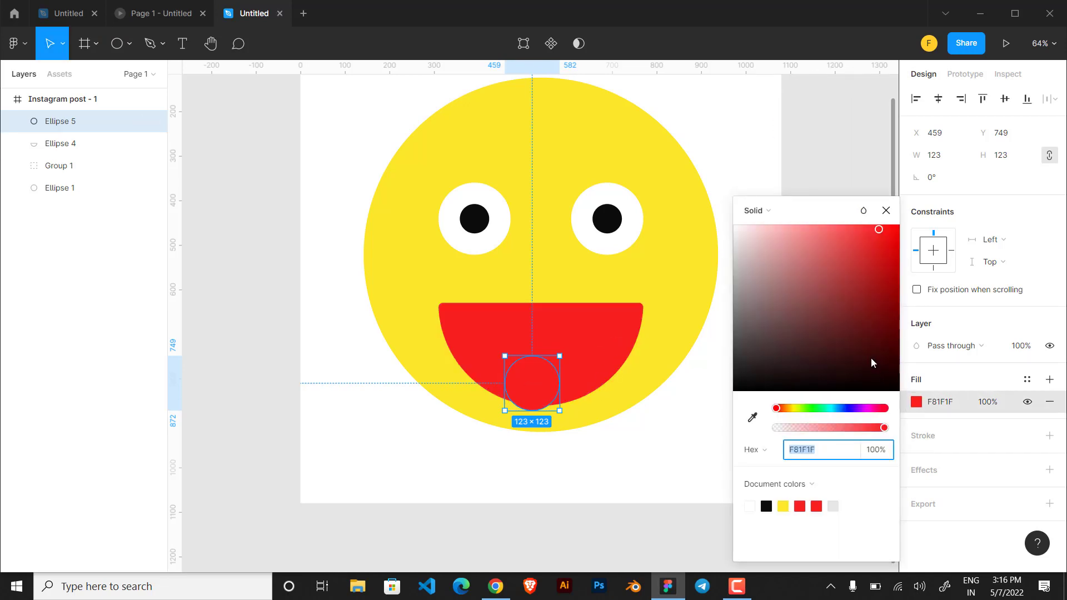
left_click_drag(889, 348, 900, 308)
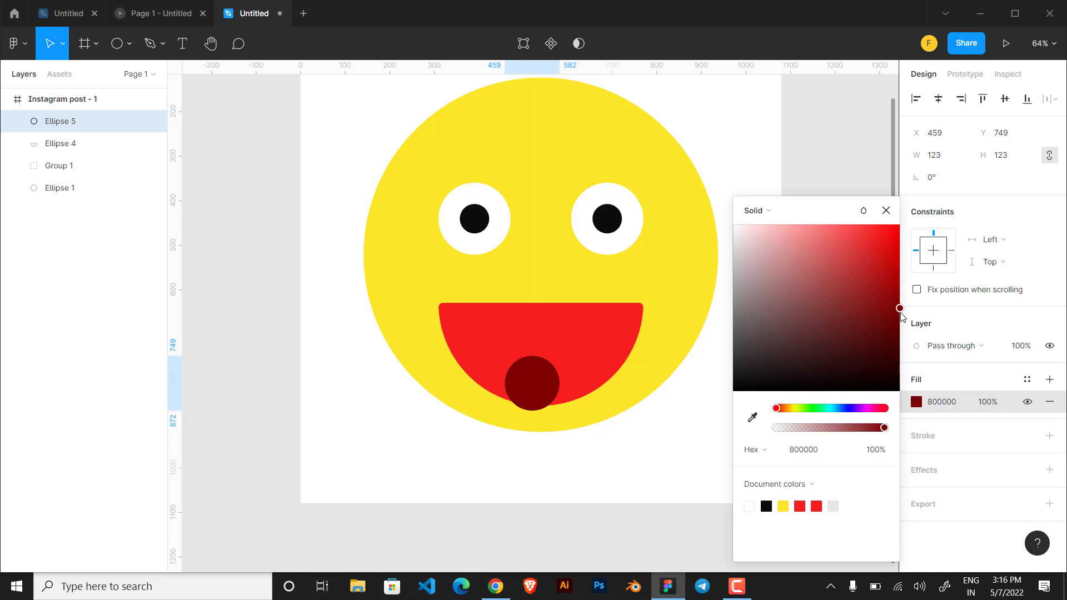
left_click(886, 211)
left_click(729, 363)
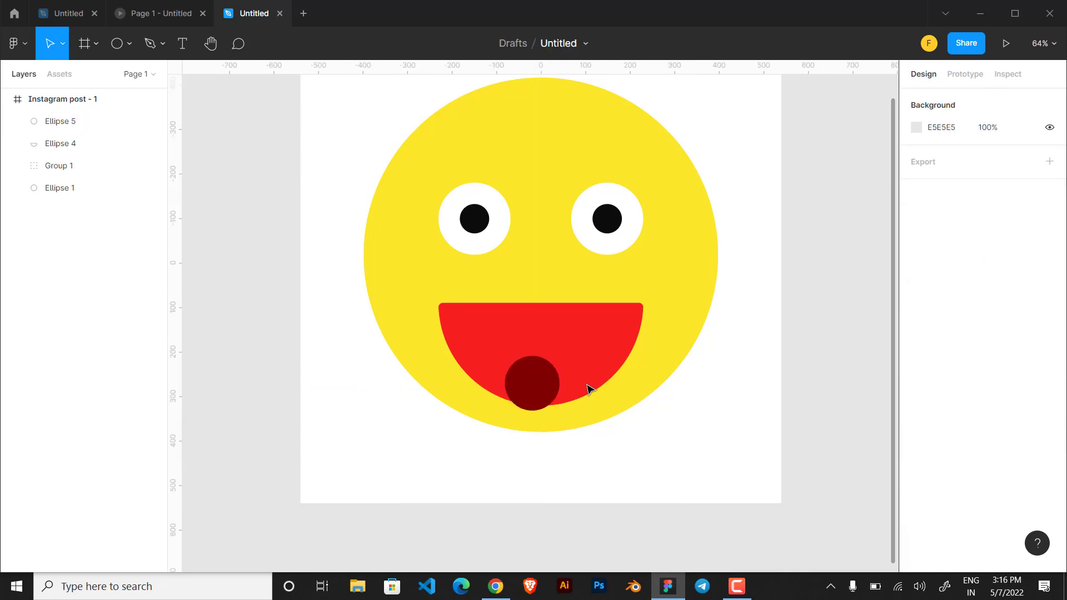
Move the dark red circle to about X 472, Y 738, and duplicate it together with the mouth outside the post frame
left_click(535, 389)
mouse_move(534, 389)
left_mouse_down()
mouse_move(551, 401)
mouse_move(538, 381)
left_mouse_up()
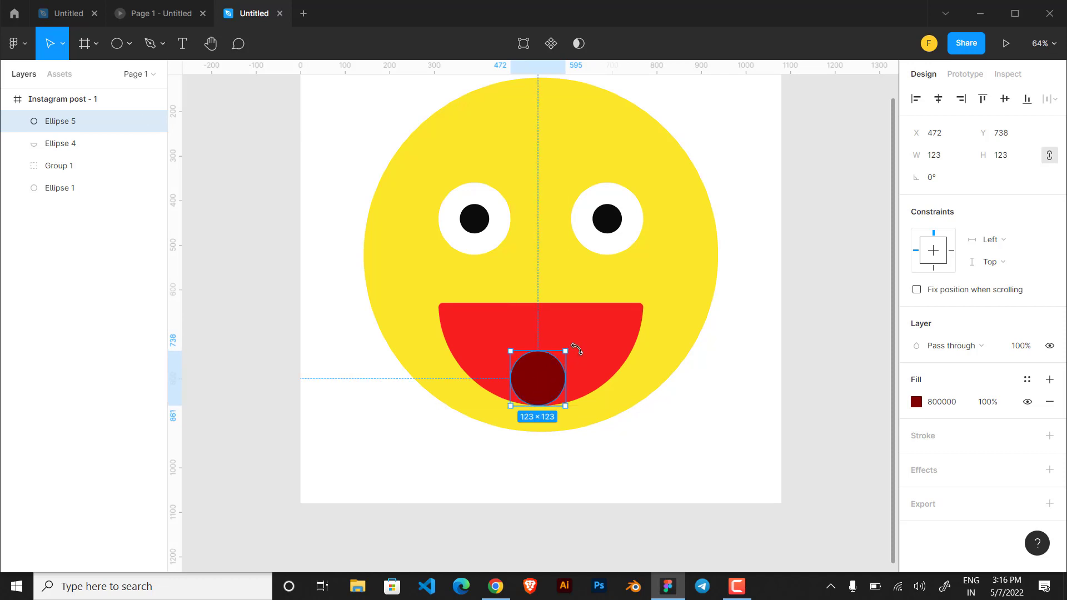
left_click(578, 358, "shift")
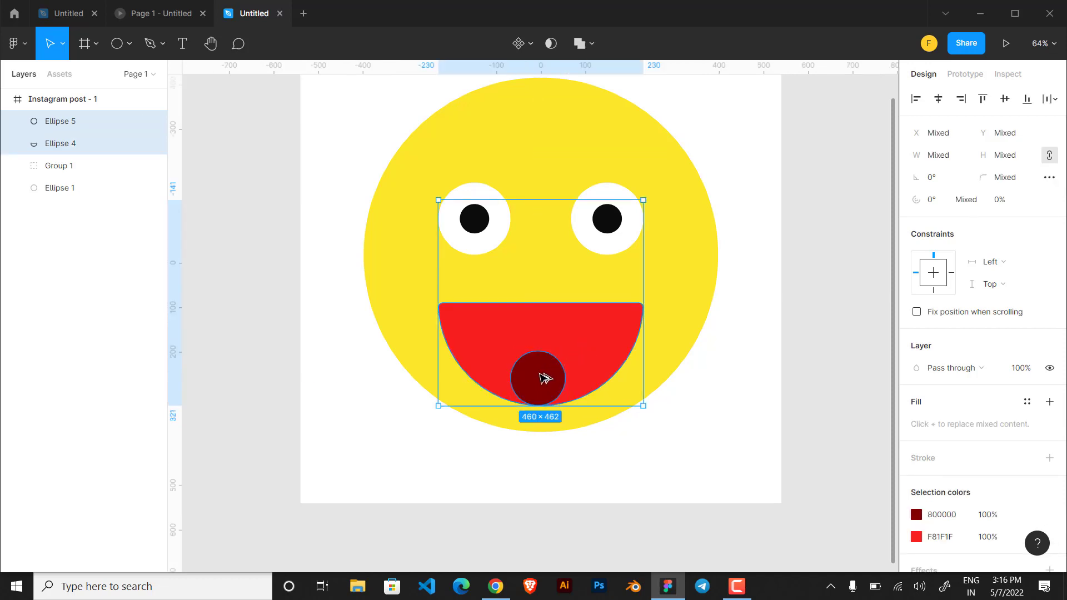
left_click_drag(545, 378, 888, 382)
left_click_drag(803, 352, 661, 367)
Lower the copied dark red circle so it straddles the copied mouth's bottom edge, and mask it with that mouth shape
left_click(715, 386)
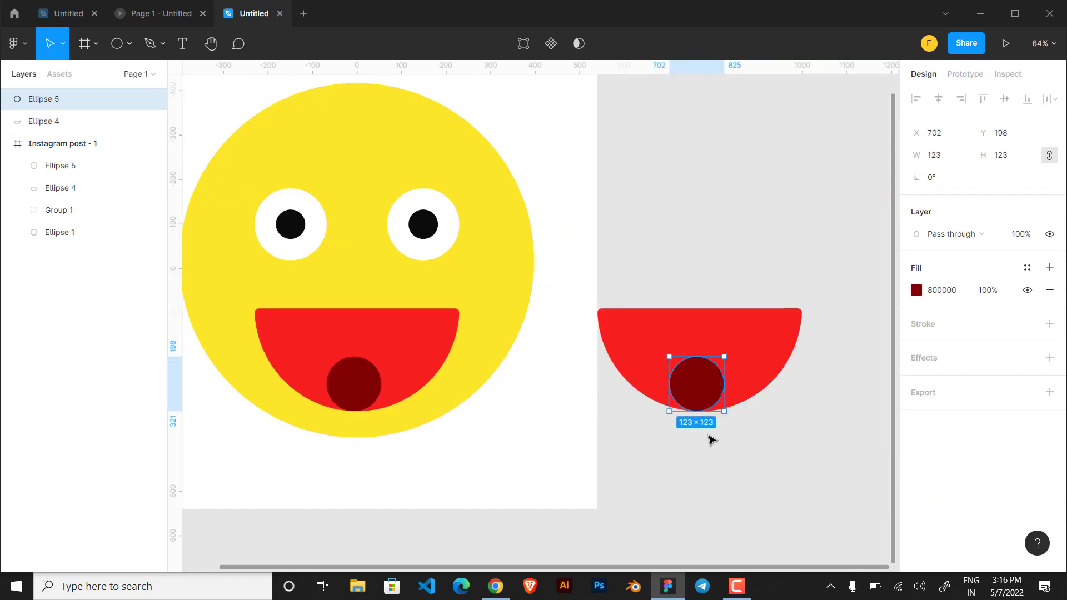
left_click(710, 439)
left_click_drag(707, 393, 698, 405)
left_click_drag(661, 265, 745, 423)
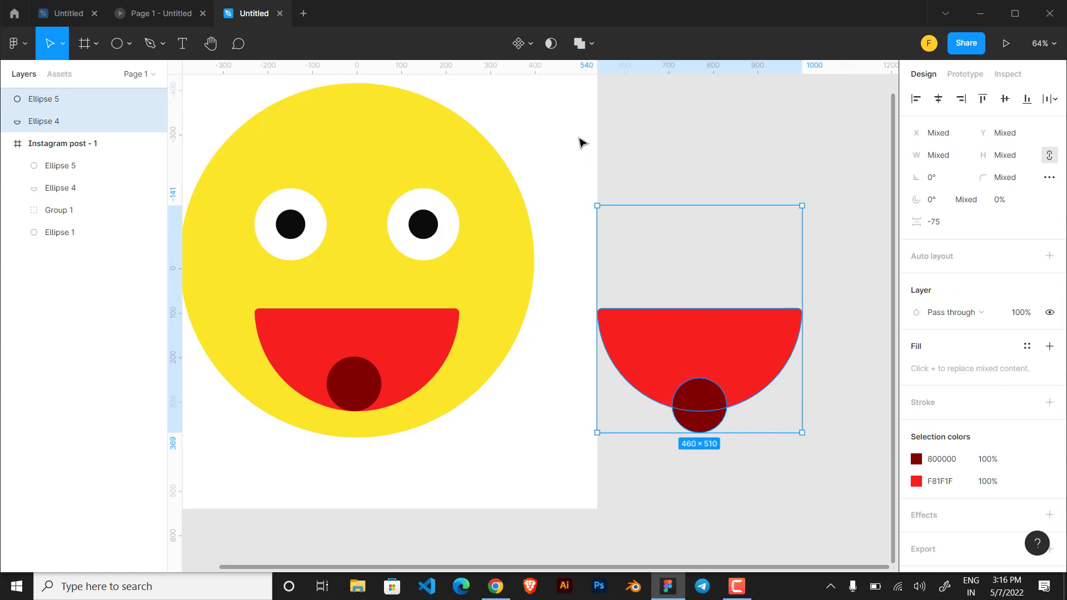
left_click(552, 44)
left_click(725, 353)
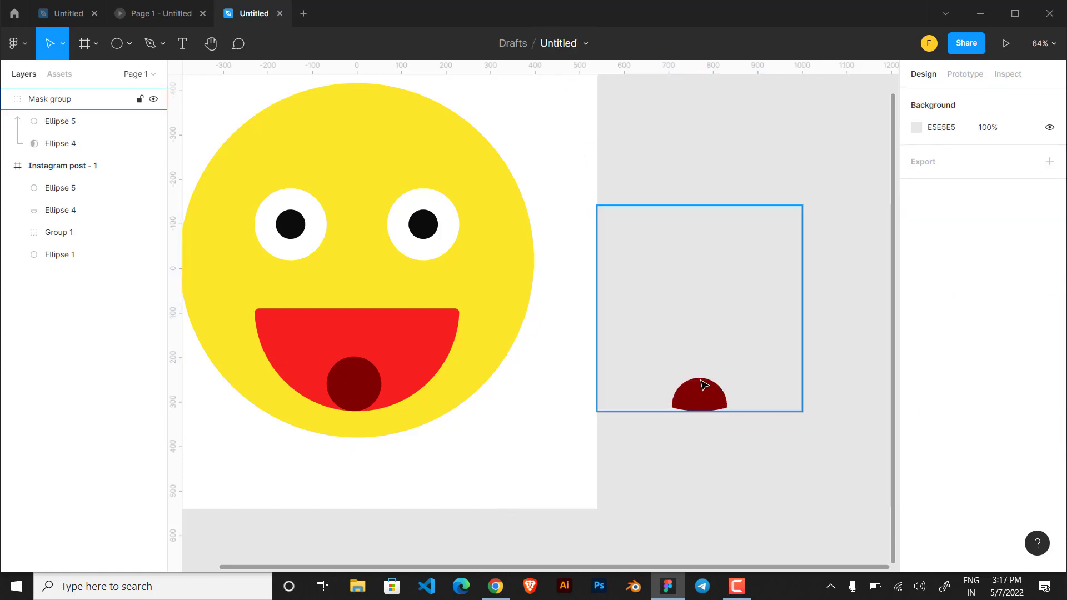
Delete the original dark red circle and place the masked group over the mouth at X 310, Y 399
left_click(707, 394)
left_click_drag(707, 394, 349, 392)
left_click_drag(615, 354, 665, 354)
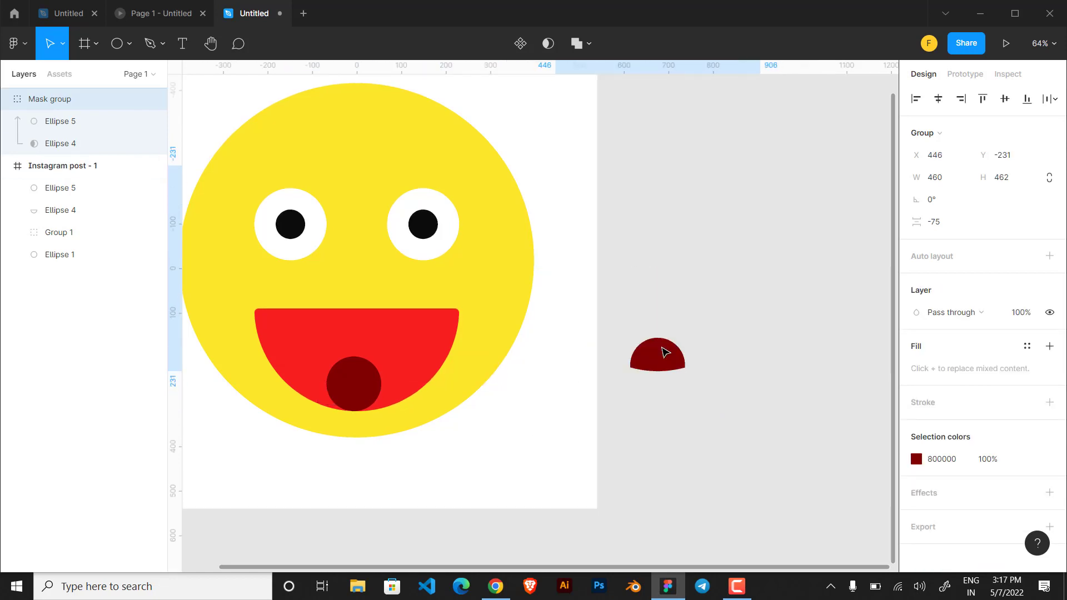
left_click(358, 383)
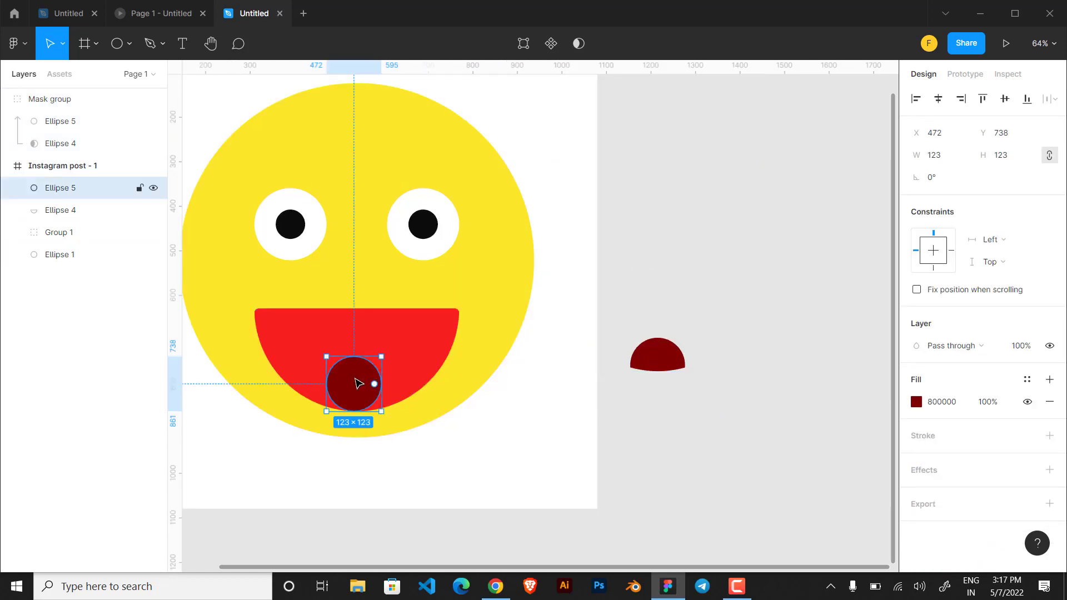
key("Delete")
left_click_drag(688, 356, 687, 361)
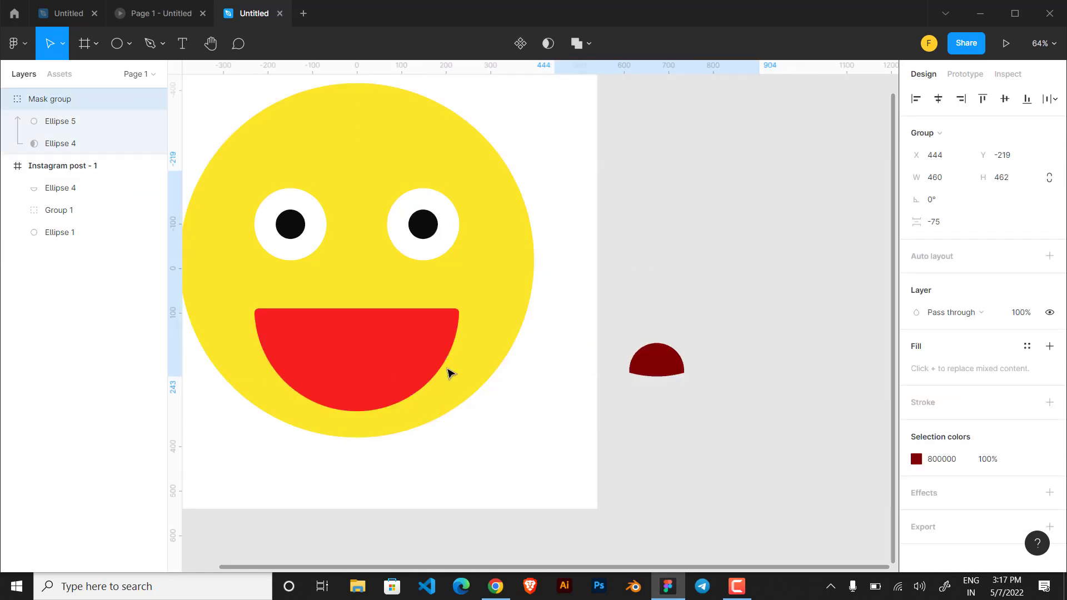
left_click_drag(451, 373, 361, 394)
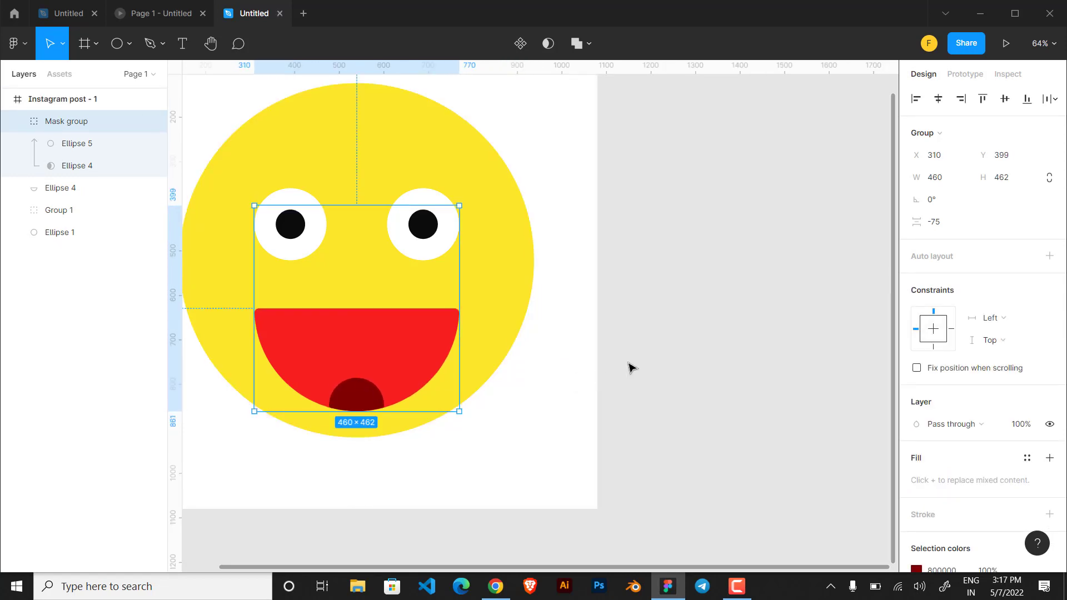
left_click(632, 360)
Draw a rectangle about 524 × 78 and move it over the mouth's top edge, horizontally centred at about X 278, Y 578
left_click_drag(631, 359, 786, 362)
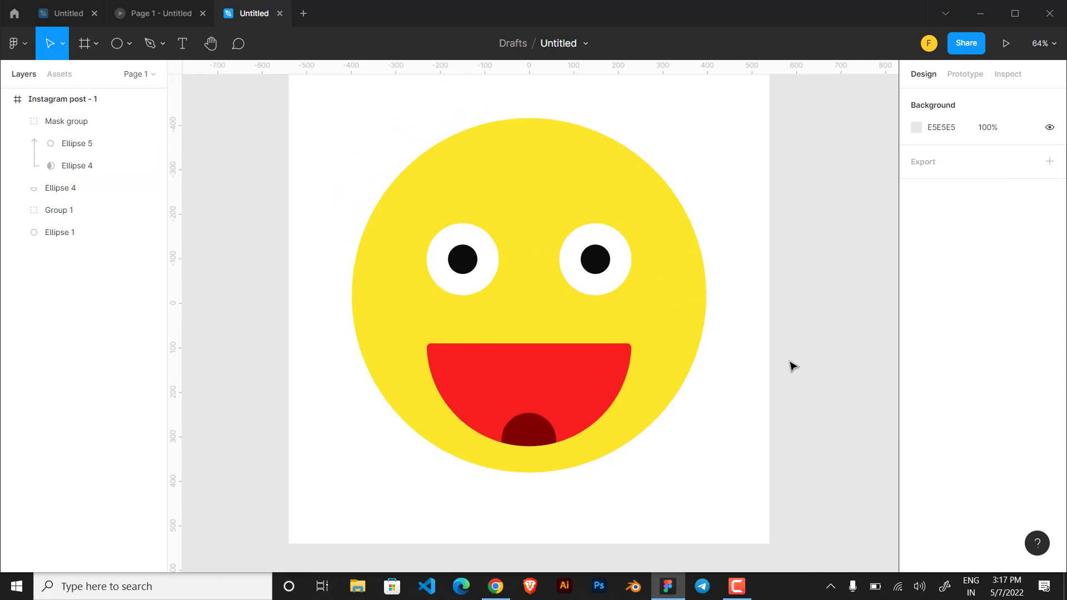
scroll(789, 356, "down", 1)
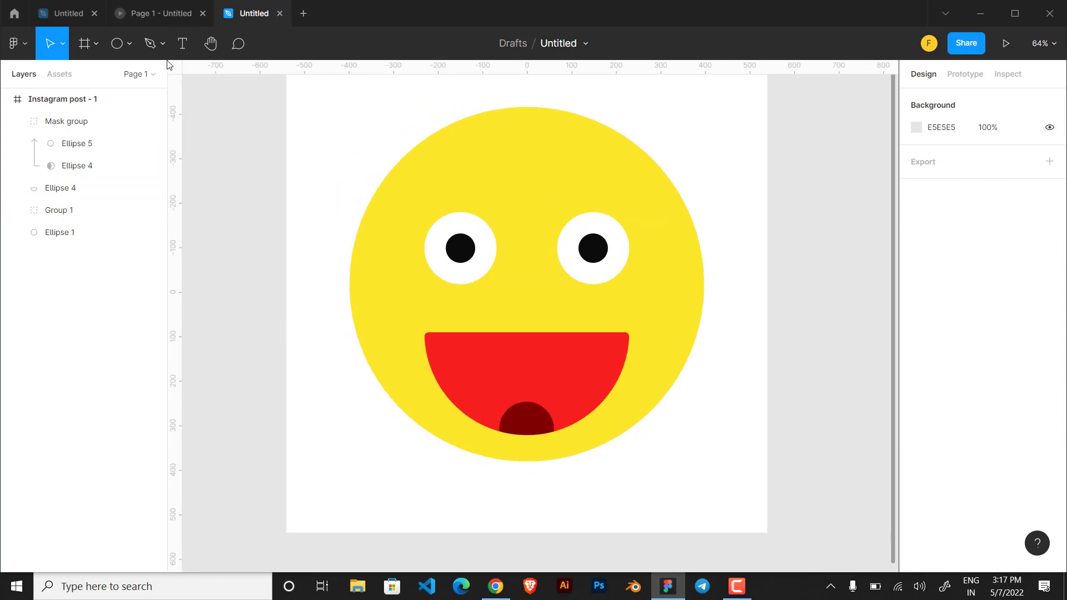
left_click(128, 48)
left_click(129, 74)
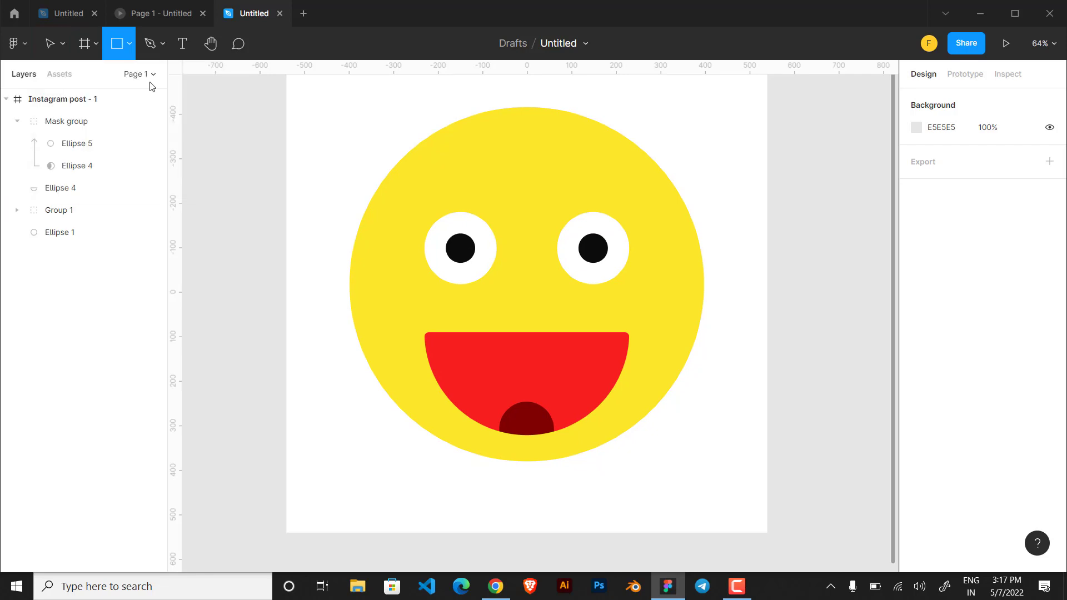
left_click_drag(403, 272, 637, 308)
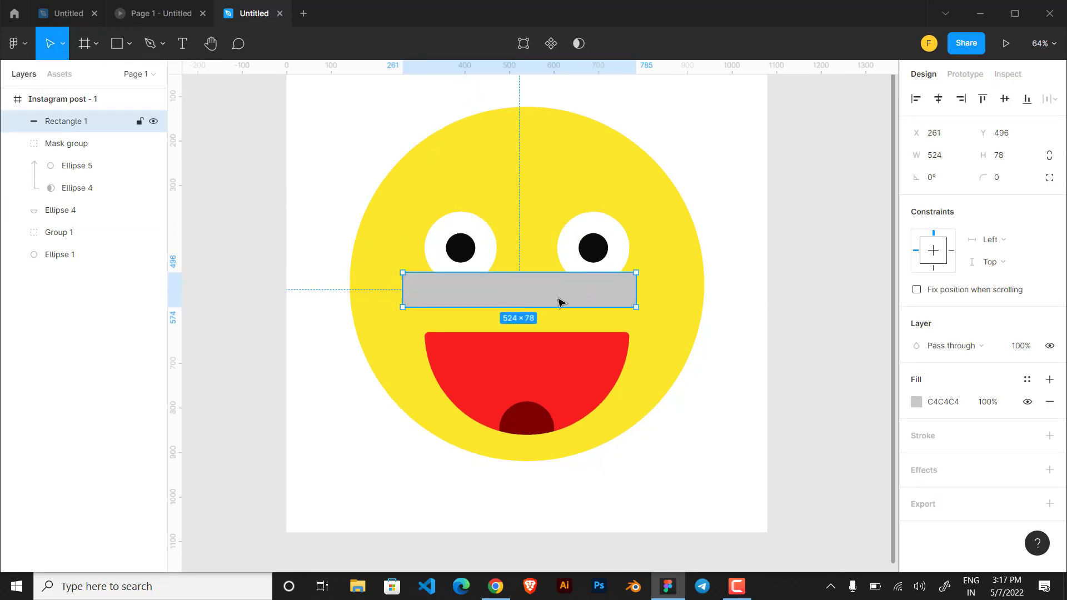
mouse_move(541, 301)
left_mouse_down()
mouse_move(542, 334)
mouse_move(523, 336)
left_mouse_up()
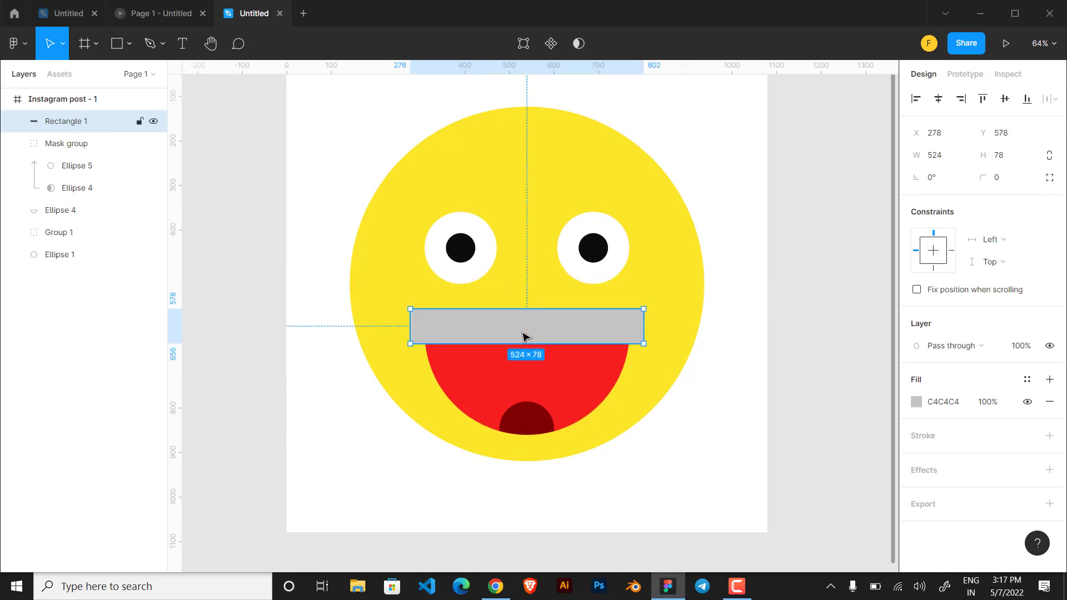
Fill the rectangle with the face's yellow FCE72A and extend it upwards to a height of about 100
key("i")
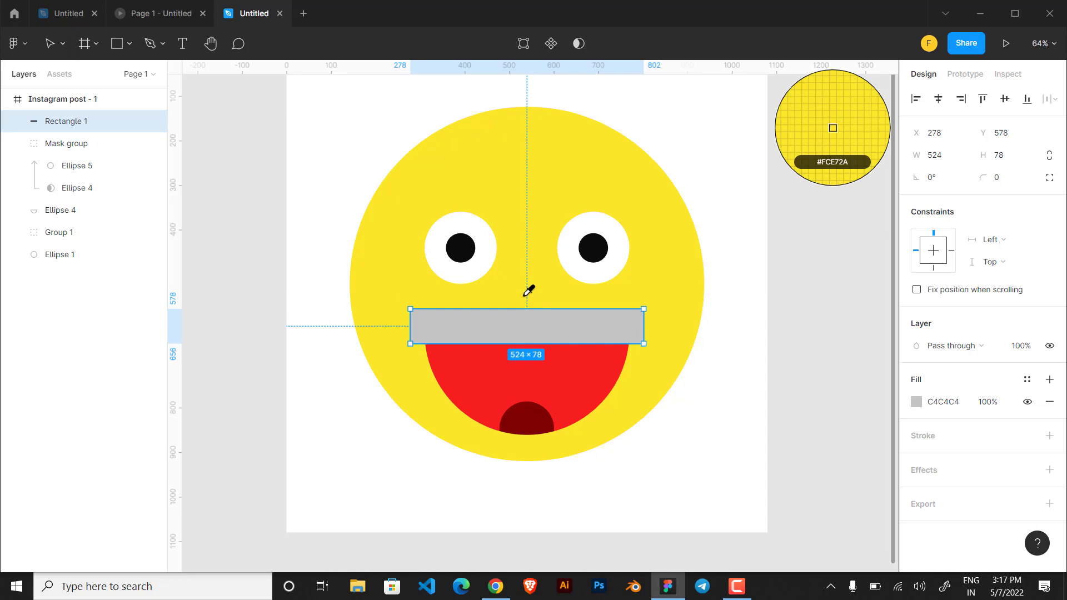
left_click(526, 294)
mouse_move(526, 309)
left_mouse_down()
mouse_move(527, 297)
mouse_move(529, 313)
left_mouse_up()
key("ctrl+z")
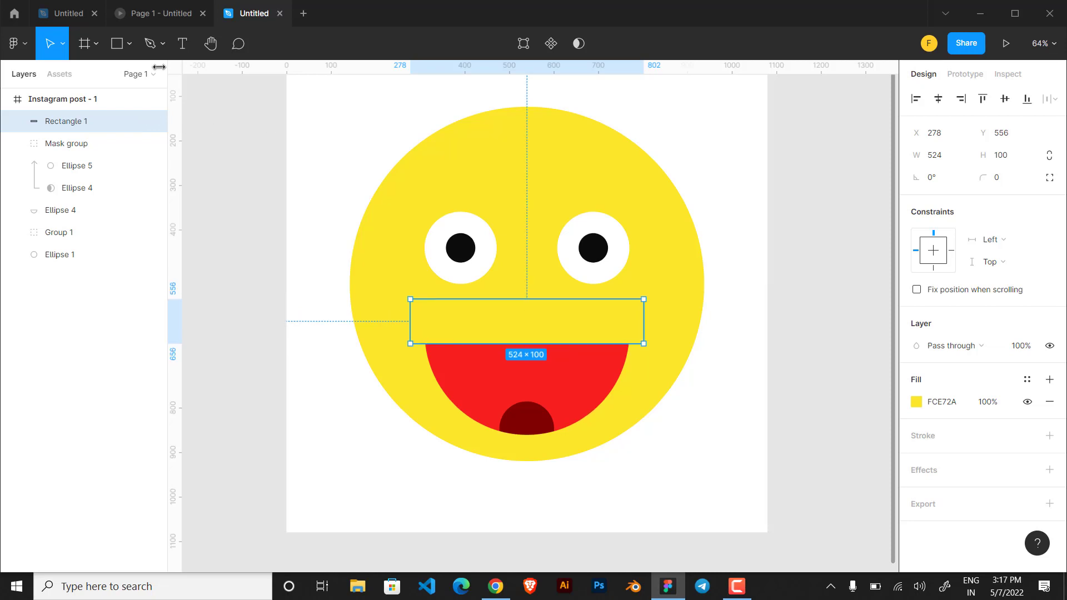
Draw a circle about 337 × 337 between the eyes and the mouth, and fill it with the face's yellow FCE72A
left_click(130, 45)
left_click(135, 143)
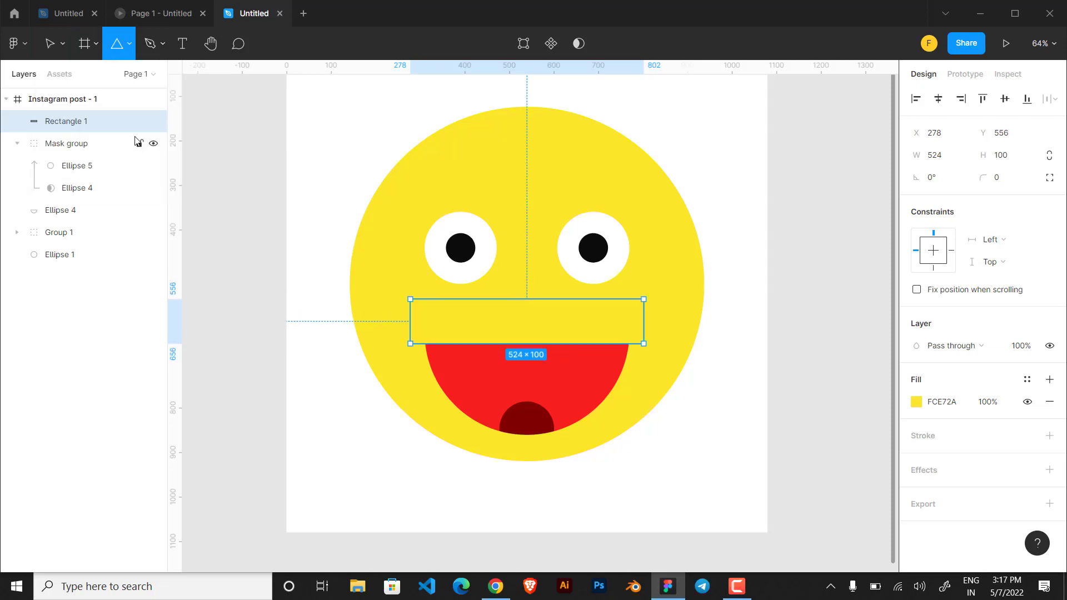
left_click(130, 44)
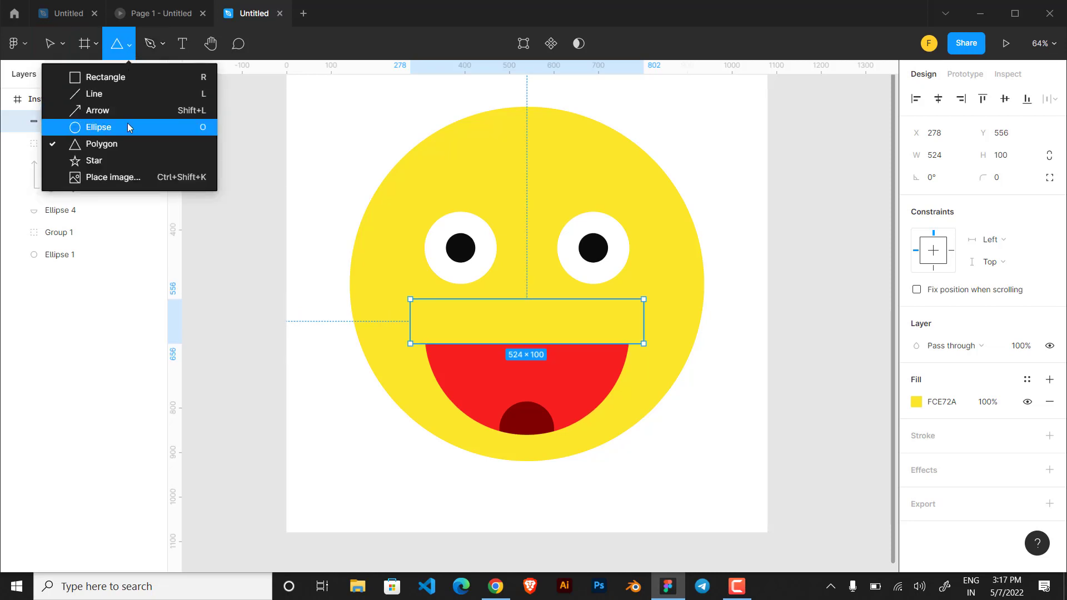
left_click(128, 123)
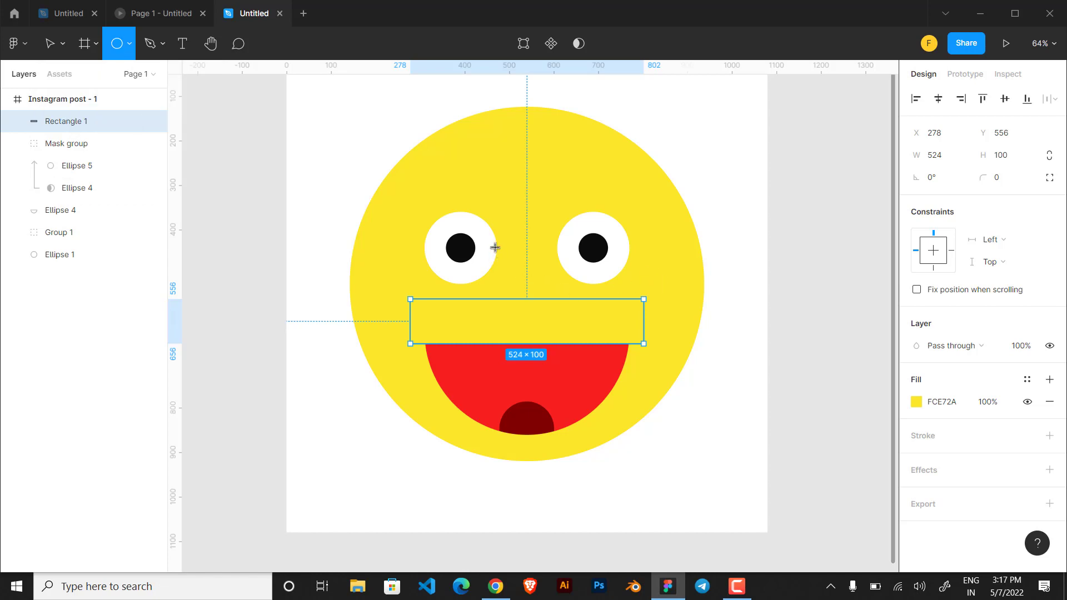
left_click(736, 585)
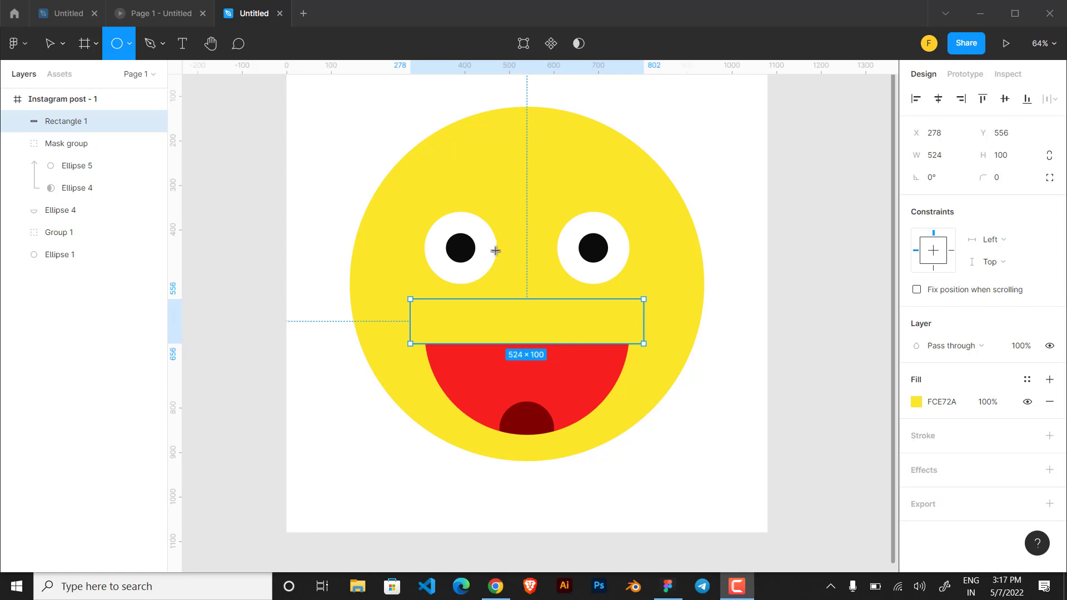
left_click_drag(481, 214, 585, 335)
key("ctrl+z")
left_click_drag(430, 219, 582, 356)
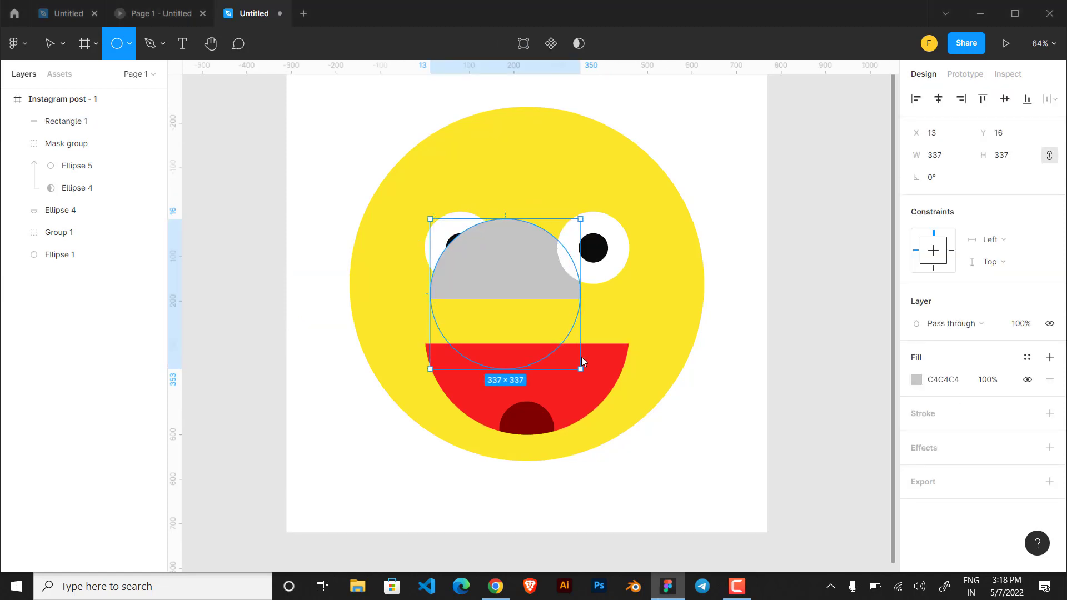
key("i")
left_click(542, 177)
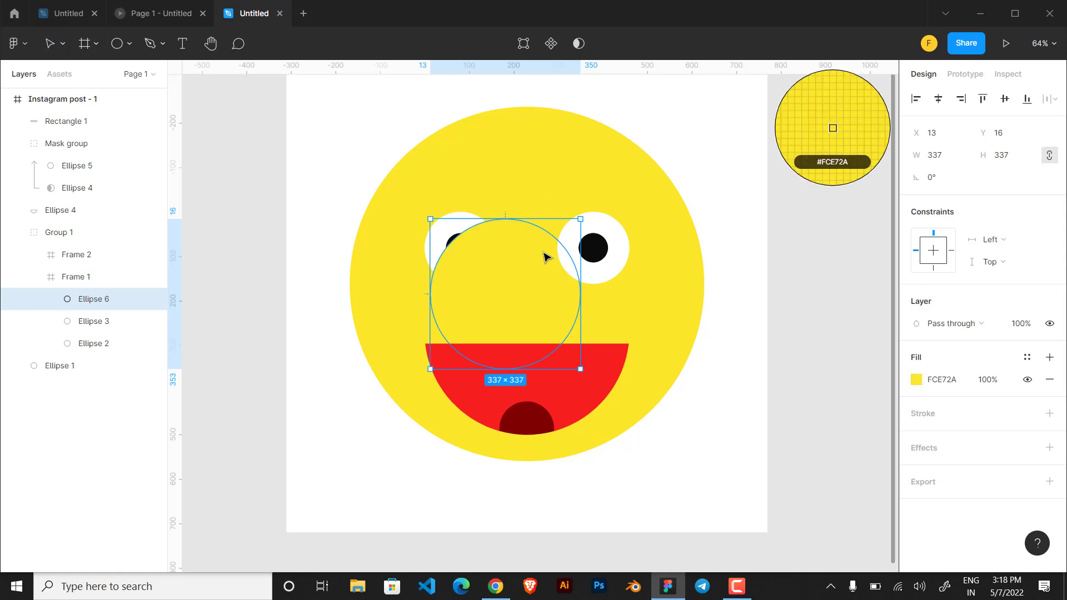
Cut the yellow circle from the eye's frame, paste it into the post frame, and centre it over the mouth at about X 372, Y 474
left_click_drag(528, 259, 547, 288)
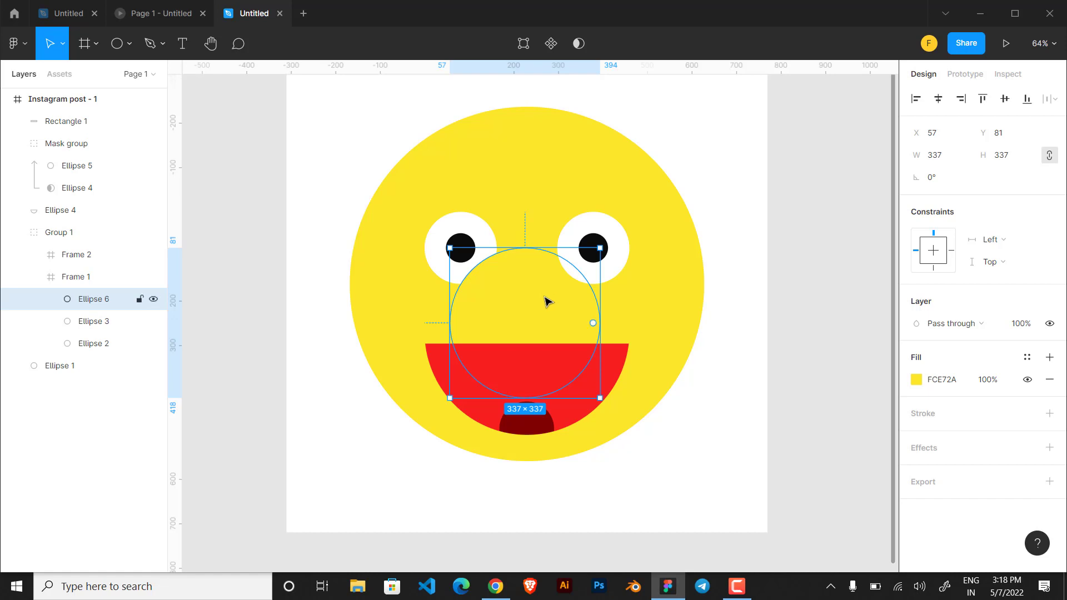
key("Delete")
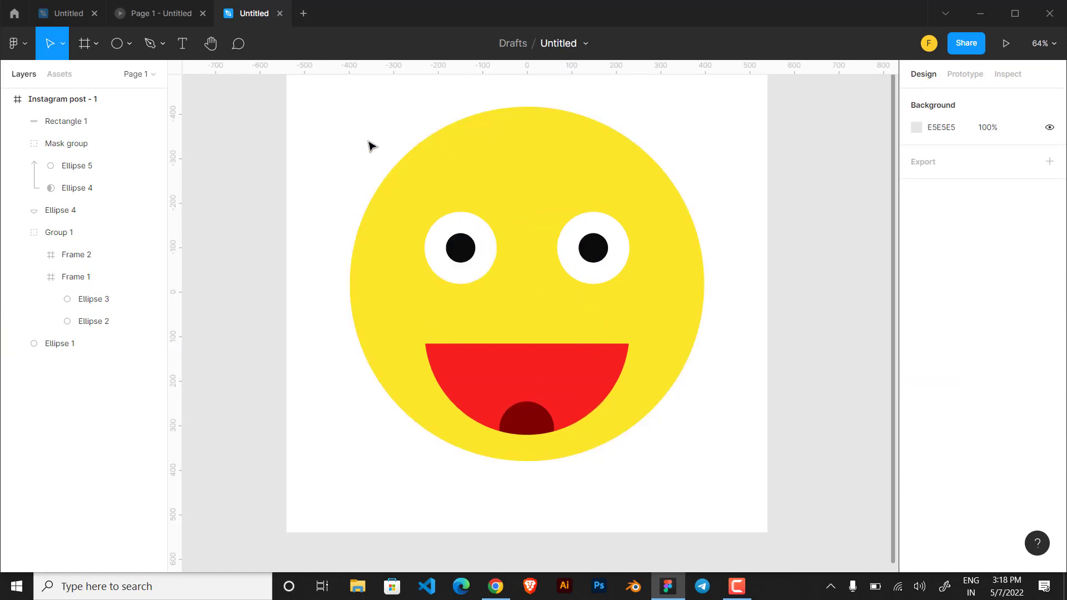
scroll(371, 146, "up", 1)
key("ctrl+v")
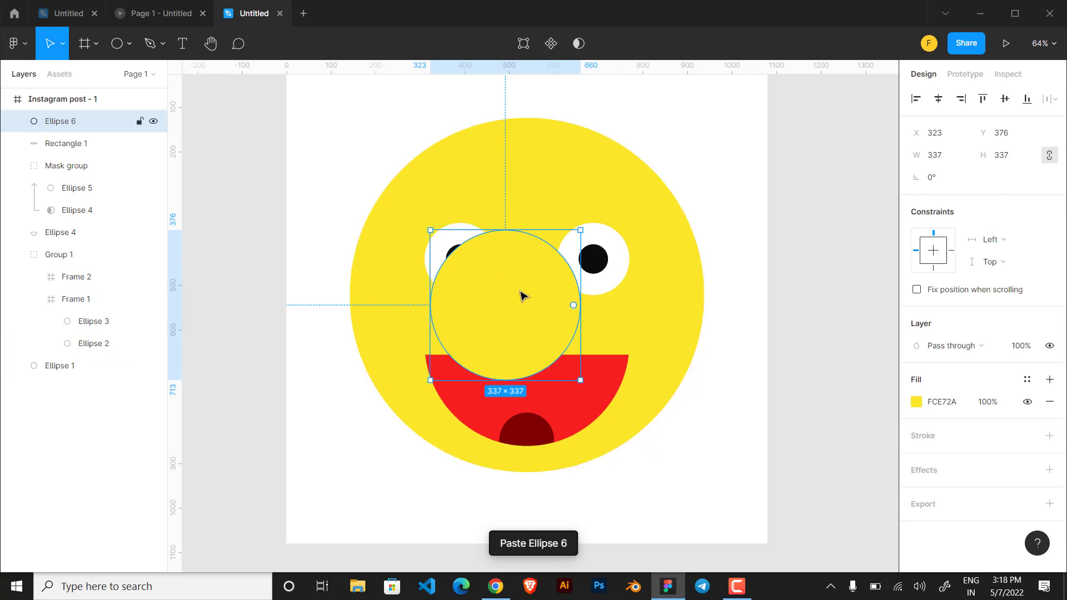
left_click_drag(523, 296, 523, 317)
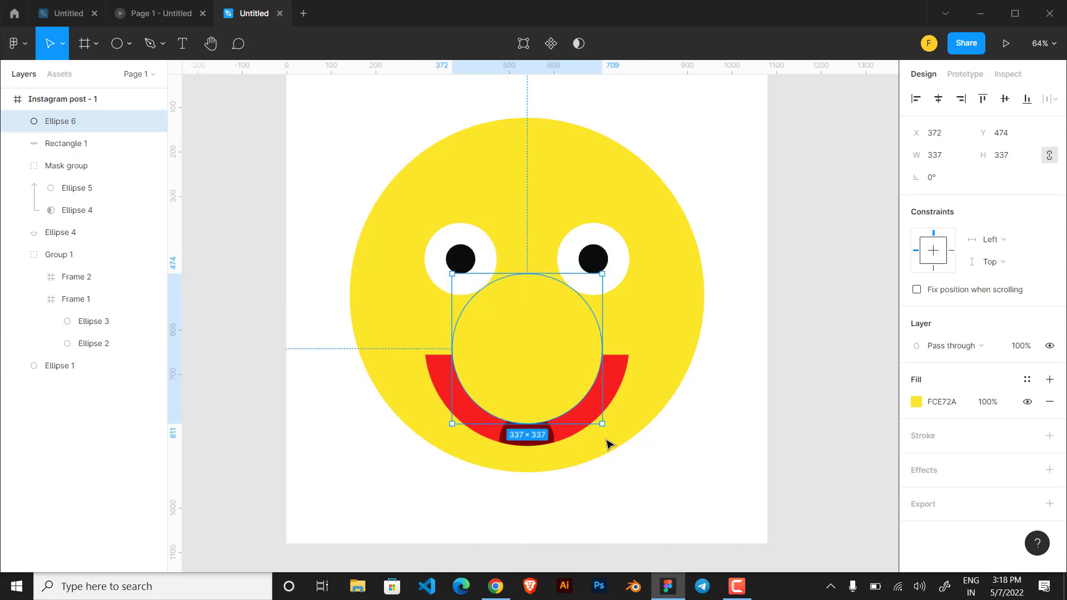
Enlarge the yellow circle over the mouth from its centre to about 385 × 385
left_click_drag(602, 424, 612, 429)
left_click(702, 457)
scroll(583, 396, "down", 2)
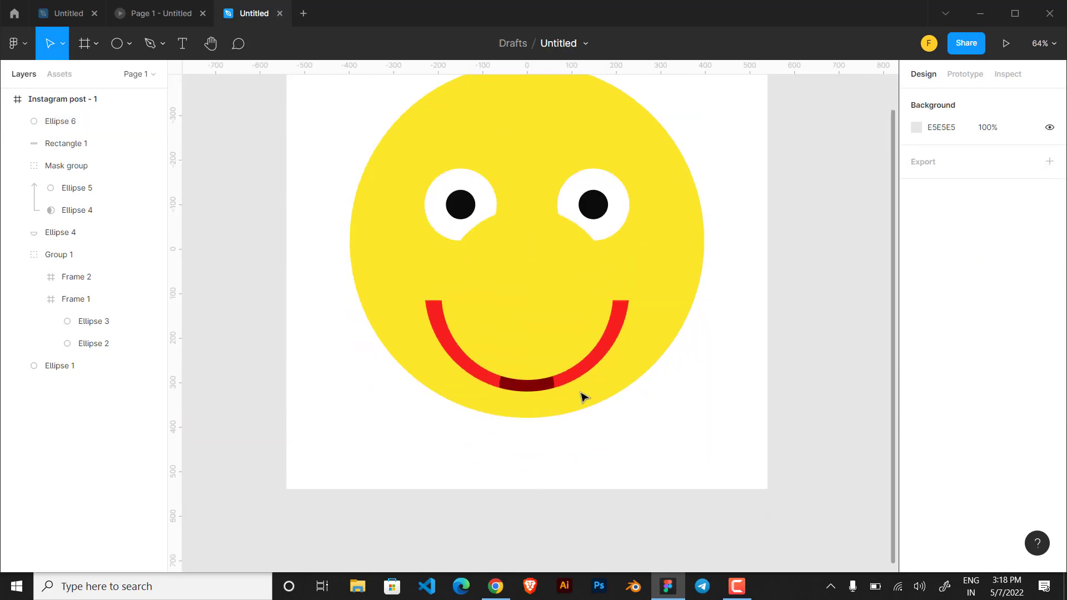
left_click_drag(653, 360, 657, 375)
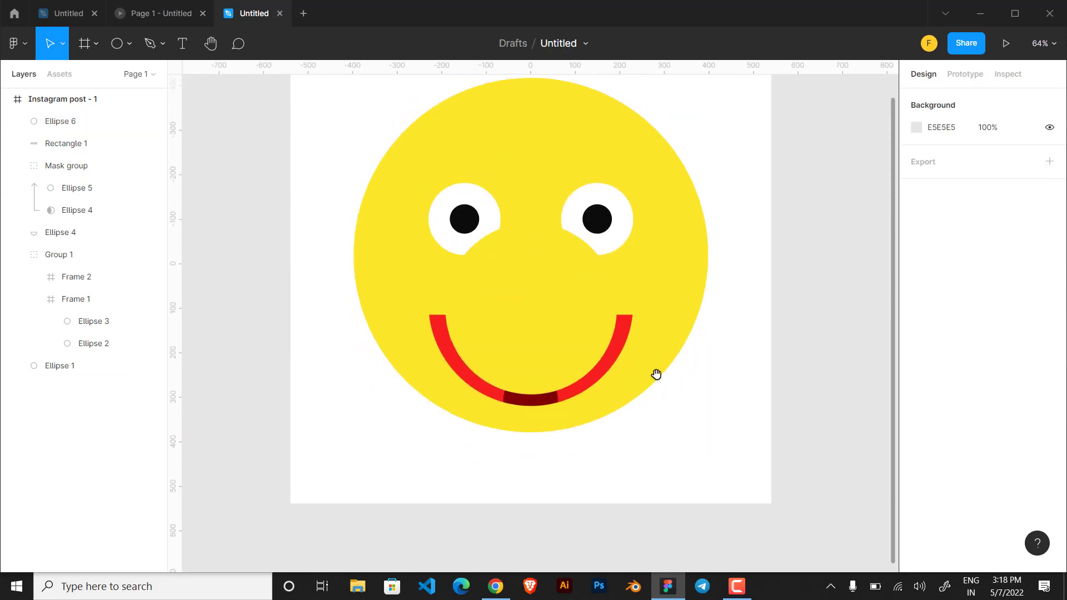
Bring the group with both eyes to the front, above the yellow cover circle
left_click(576, 298)
key("super+space")
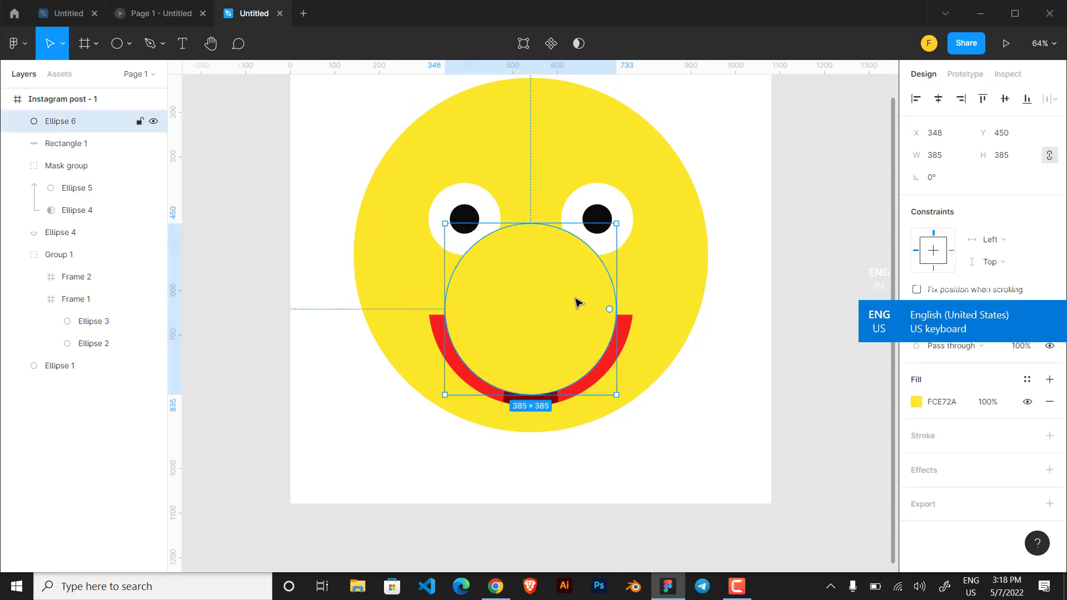
left_click(594, 216)
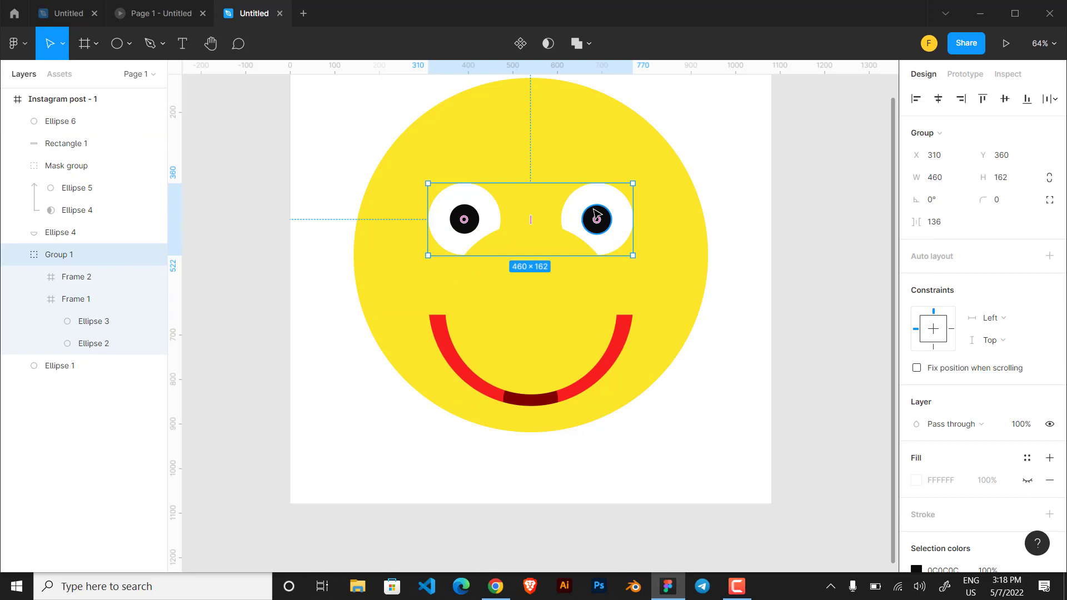
key("ctrl+shift+bracketright")
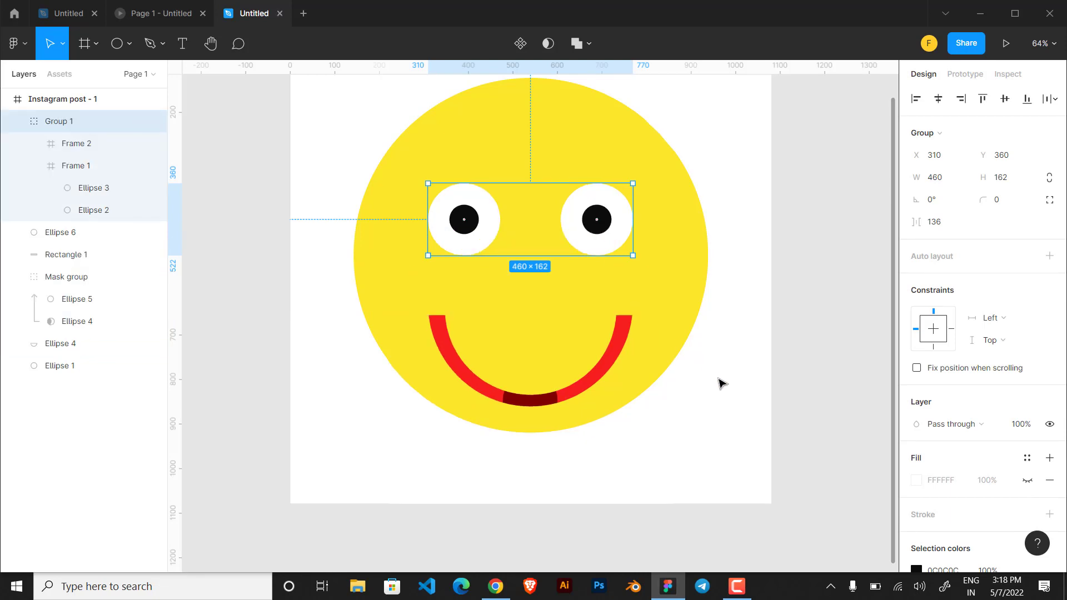
left_click(720, 383)
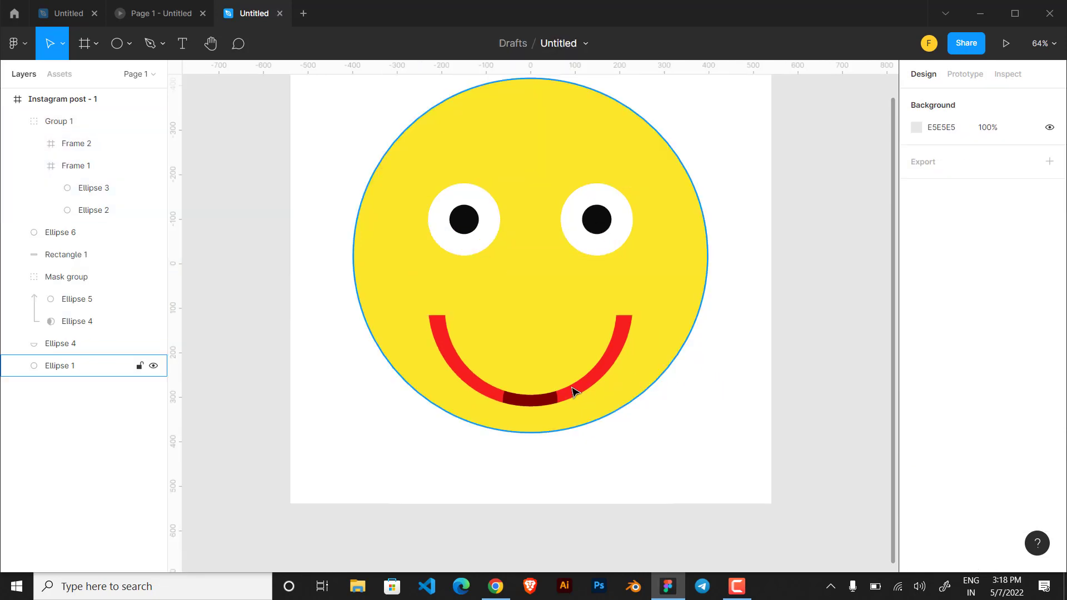
Move the dark red tongue circle inside the mask group straight down, out of the visible mouth area
double_click(545, 402)
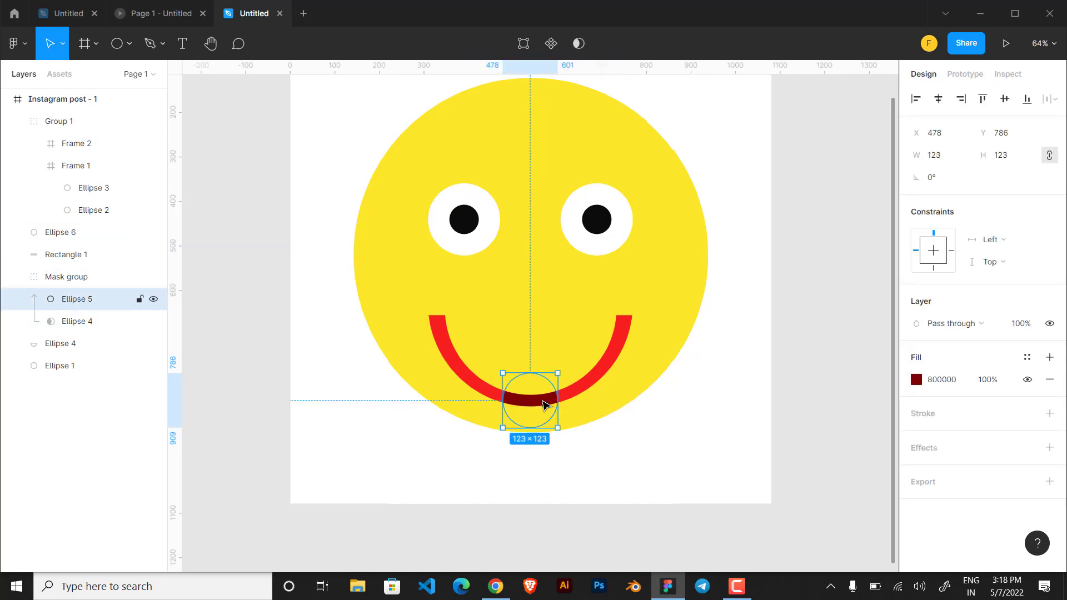
key("shift+Down")
key("shift+Down")
key("shift+Down")
key("shift+Down")
key("shift+Down")
key("shift+Down")
key("shift+Down")
key("shift+Down")
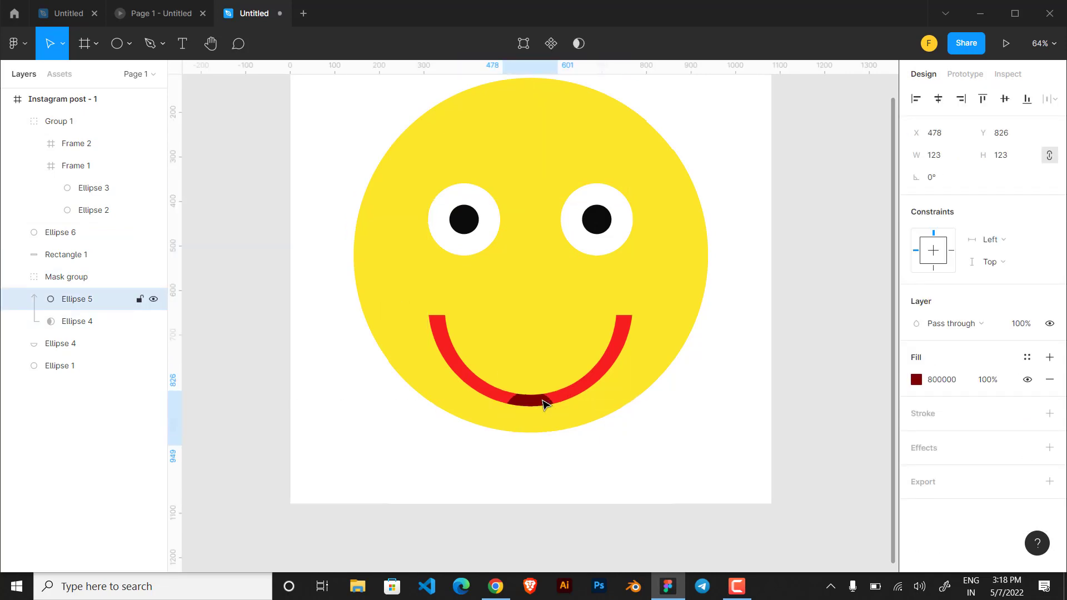
left_click(669, 424)
scroll(671, 423, "down", 1)
Try to move the mouth, its mask group and the yellow cover circle up by 10, without the rectangle
left_click_drag(672, 394, 699, 423)
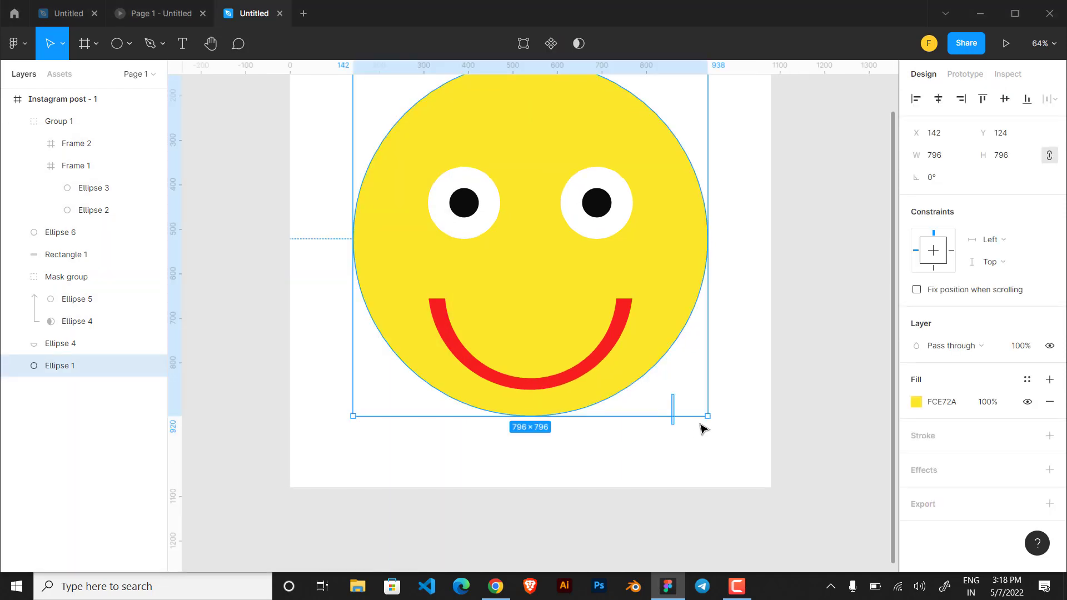
left_click(738, 360)
left_click_drag(739, 359, 697, 358)
key("shift+Up")
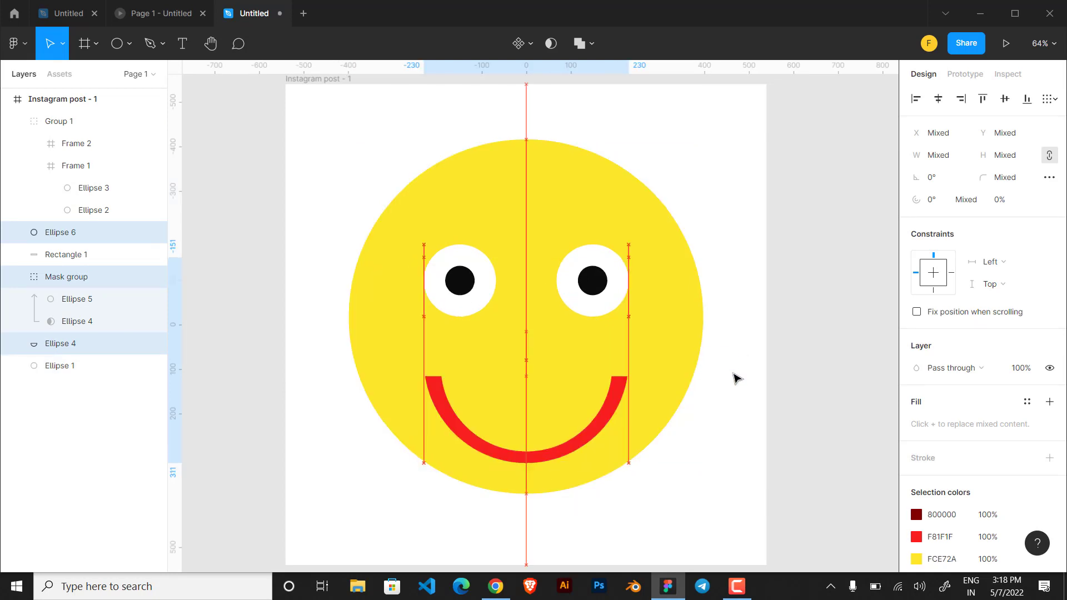
key("ctrl+z")
Move the mouth, mask group, yellow cover circle and yellow rectangle up together by 20, leaving the face in place
left_click_drag(693, 479, 424, 362)
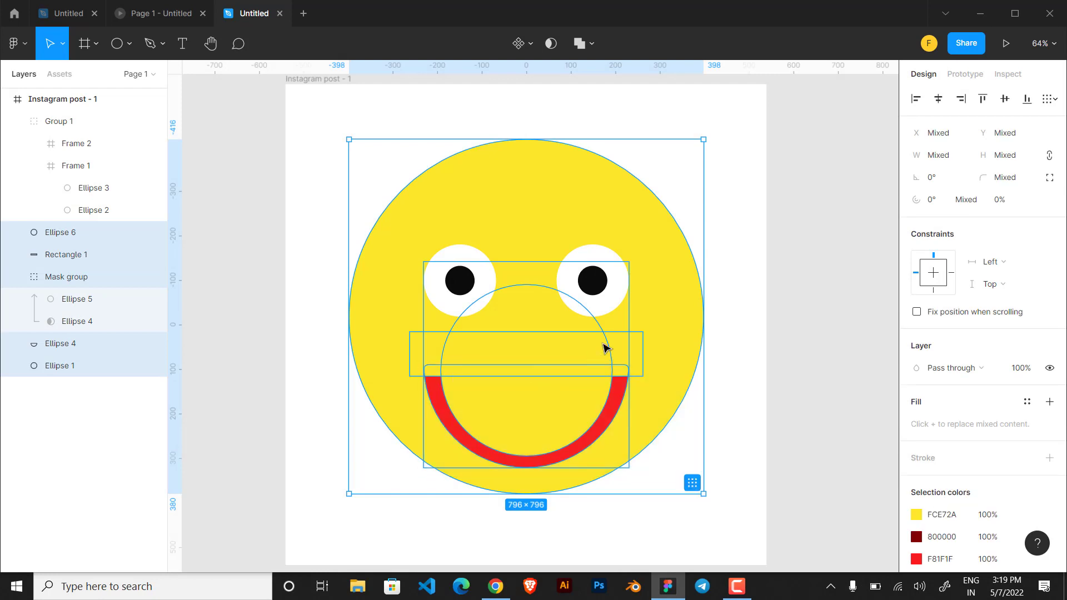
left_click(661, 328, "shift")
key("shift+Up")
key("shift+Up")
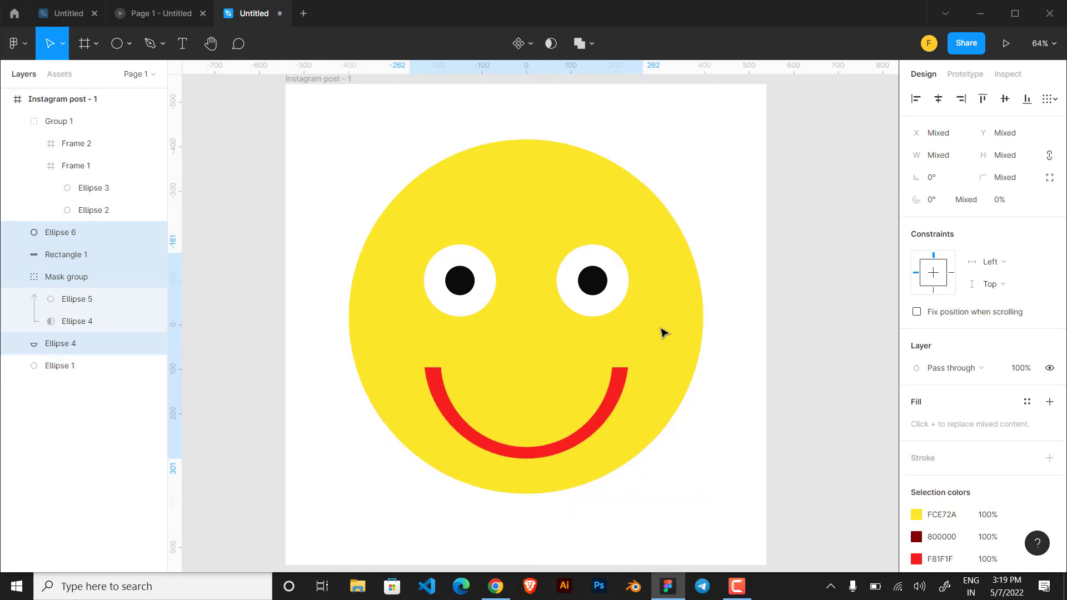
scroll(660, 333, "down", 1)
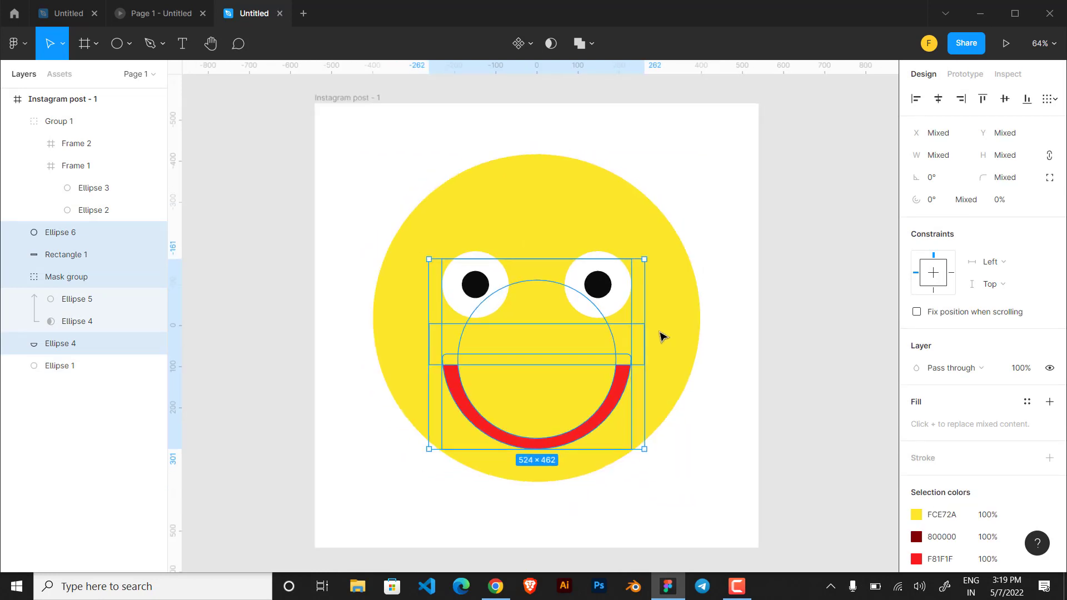
left_click(724, 398)
Enlarge the yellow cover circle to about 401 × 401 and place it at about X 339, Y 409
left_click(556, 332)
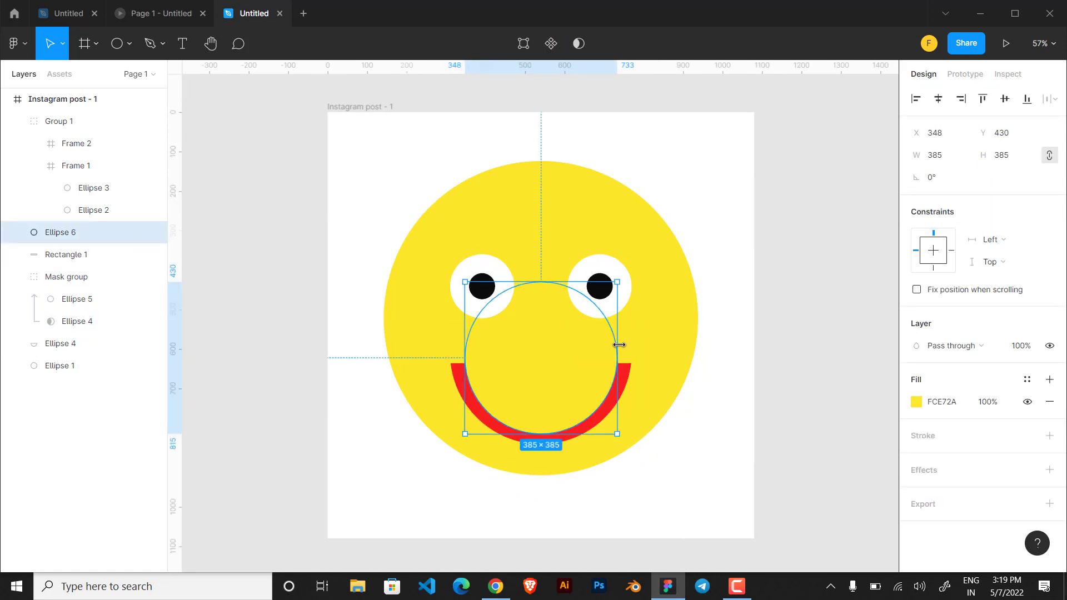
left_click_drag(621, 344, 624, 345)
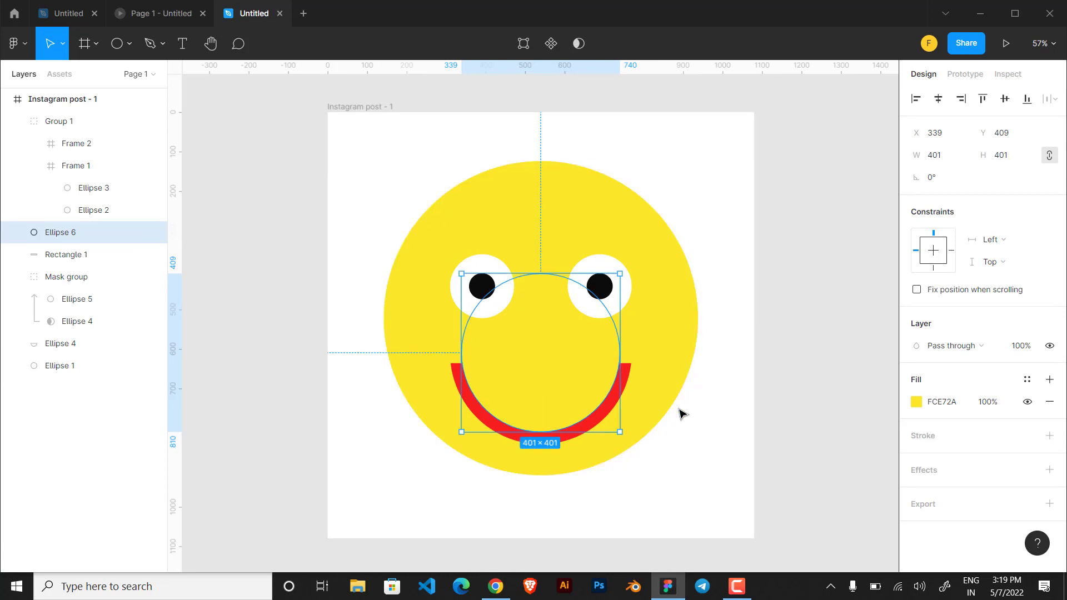
left_click(682, 412)
scroll(681, 412, "down", 2)
scroll(776, 385, "right", 2)
scroll(777, 385, "down", 1)
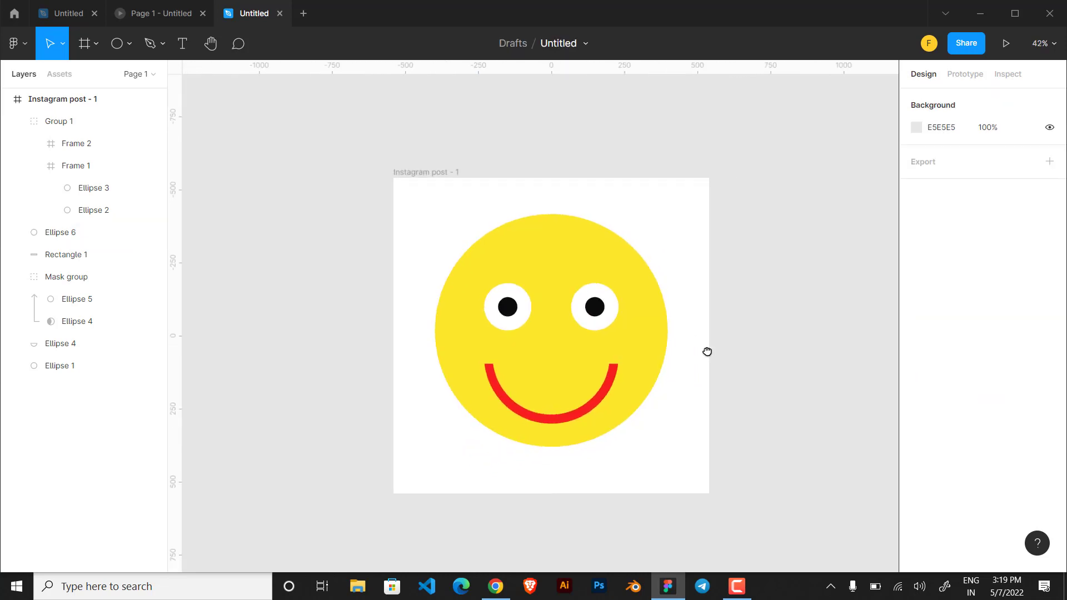
Duplicate the whole 1080 × 1080 post frame and place the copy beside the original
left_click(412, 170)
left_click(401, 166)
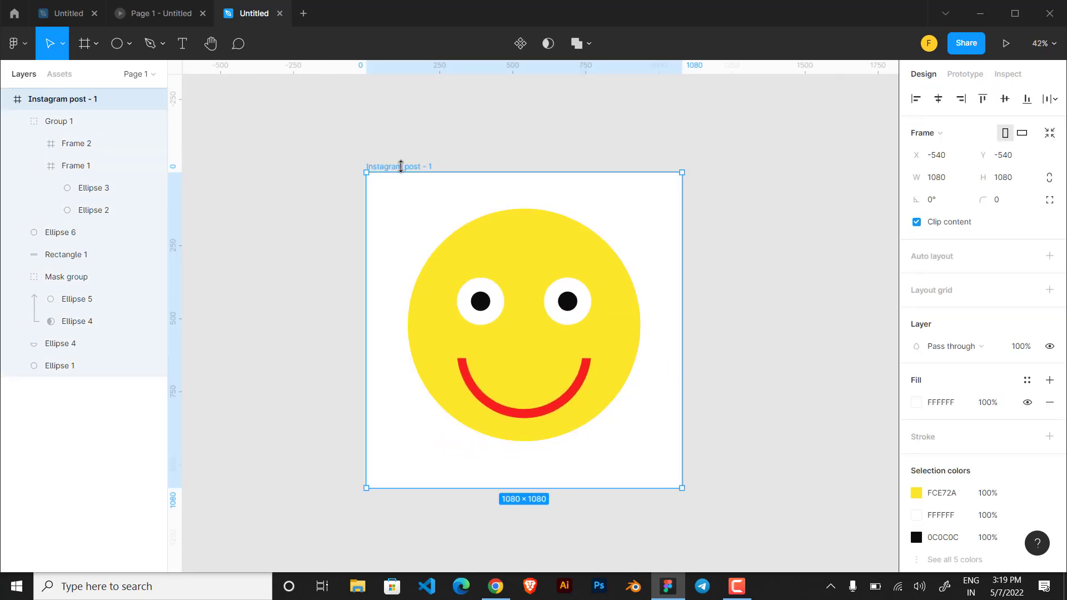
left_click_drag(398, 168, 736, 172, "alt")
left_click(688, 135)
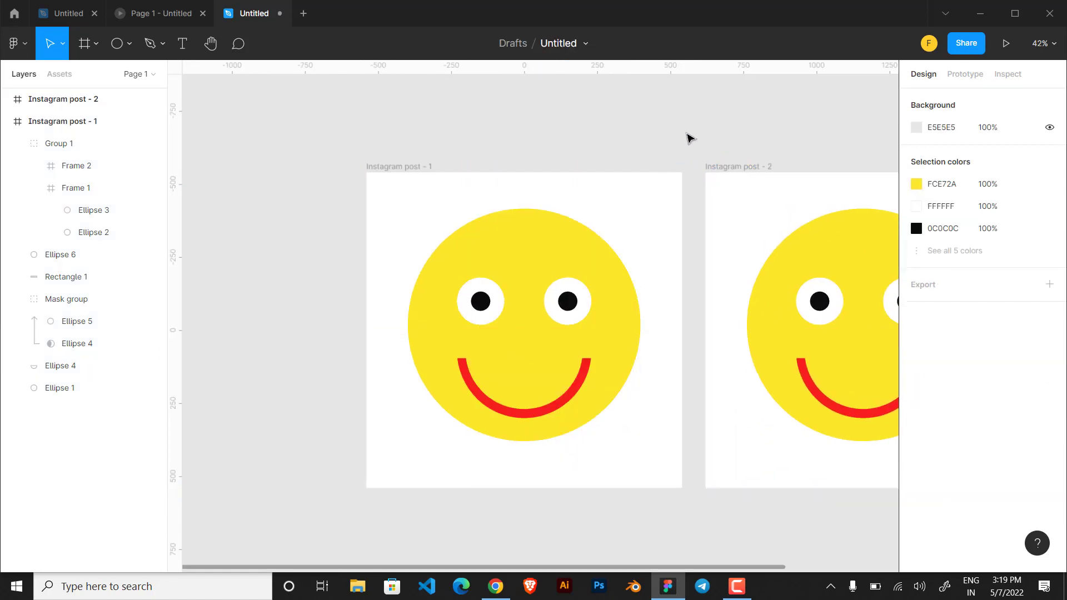
In the copied frame, move the yellow cover circle straight up off the mouth to about Y 235
left_click_drag(581, 138, 419, 142)
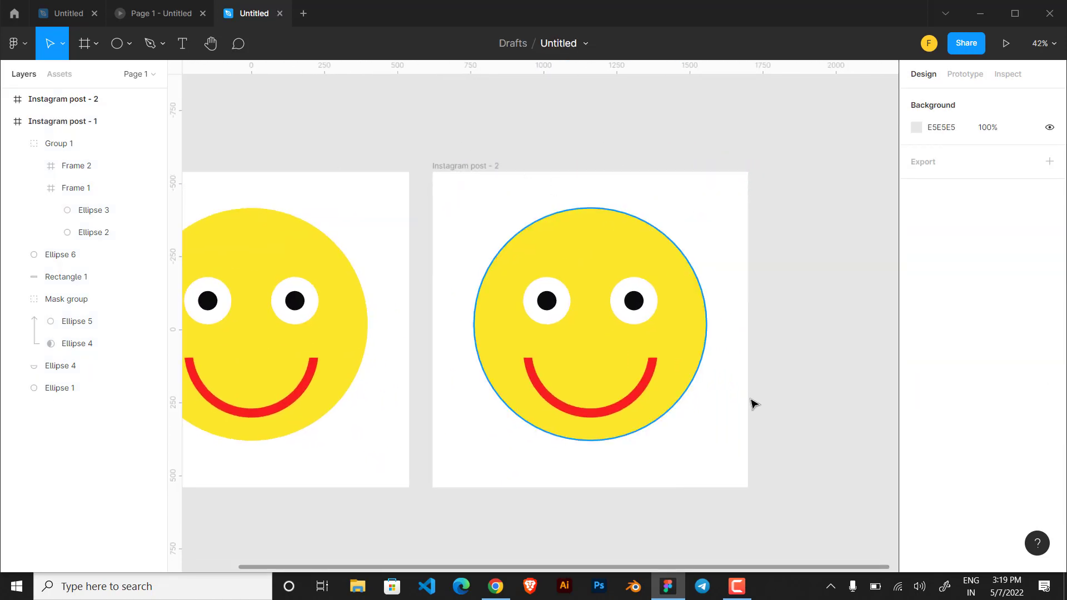
left_click_drag(579, 447, 610, 420)
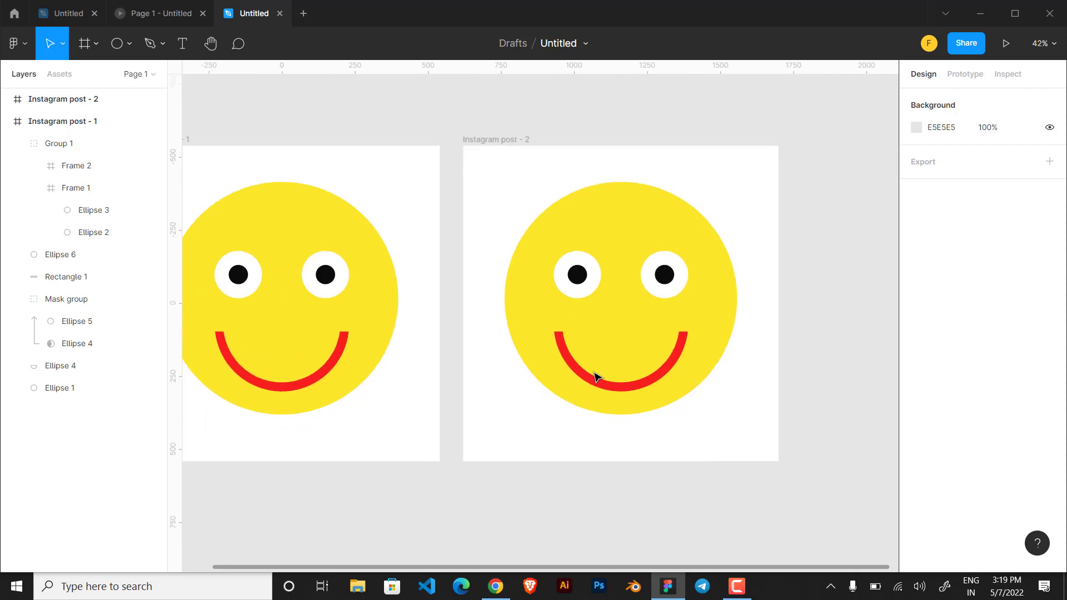
left_click(622, 325)
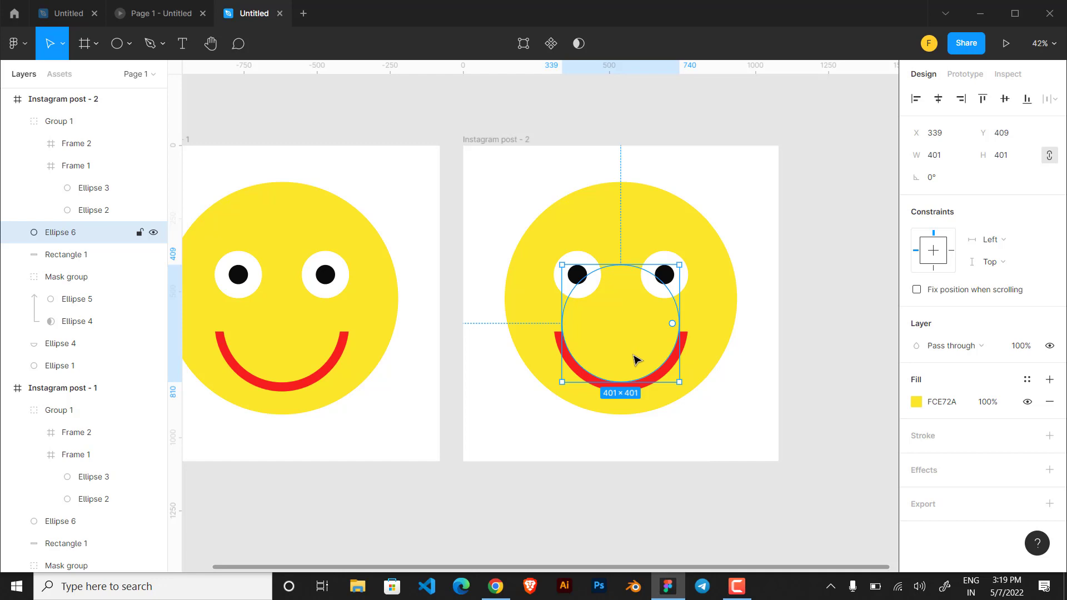
left_click_drag(637, 359, 637, 308)
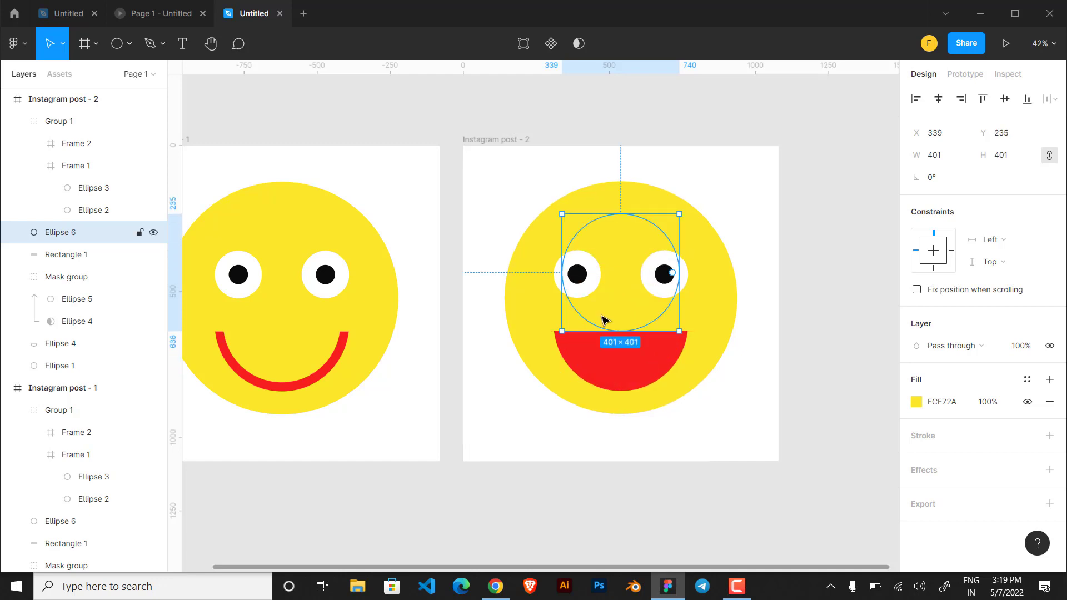
Raise the copied frame's yellow rectangle to about Y 474 and shift its cover circle further up, clear of the mouth
left_click(553, 327)
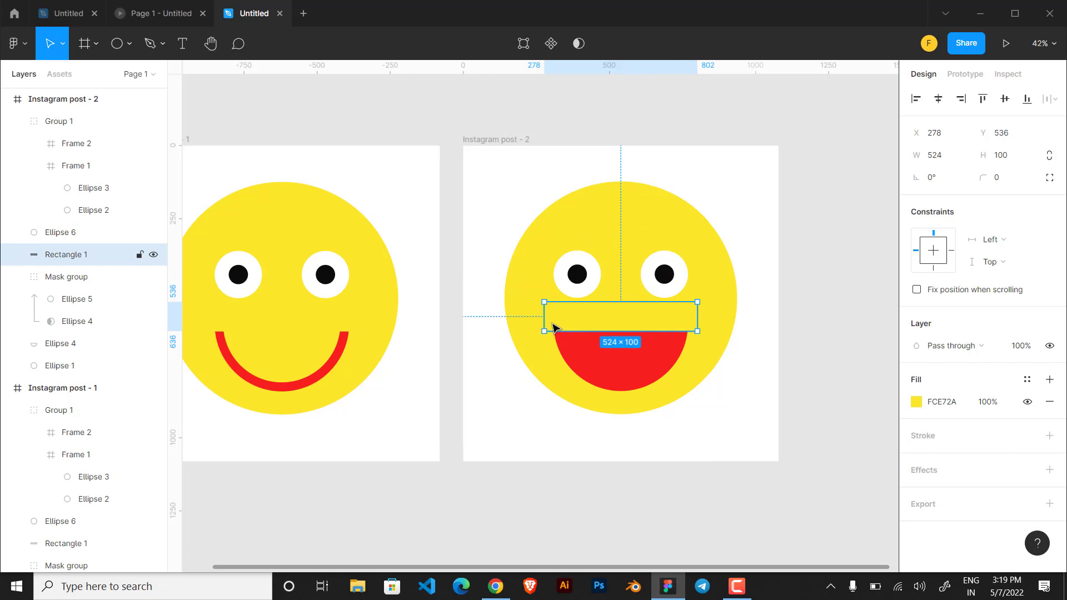
left_click_drag(553, 327, 553, 310)
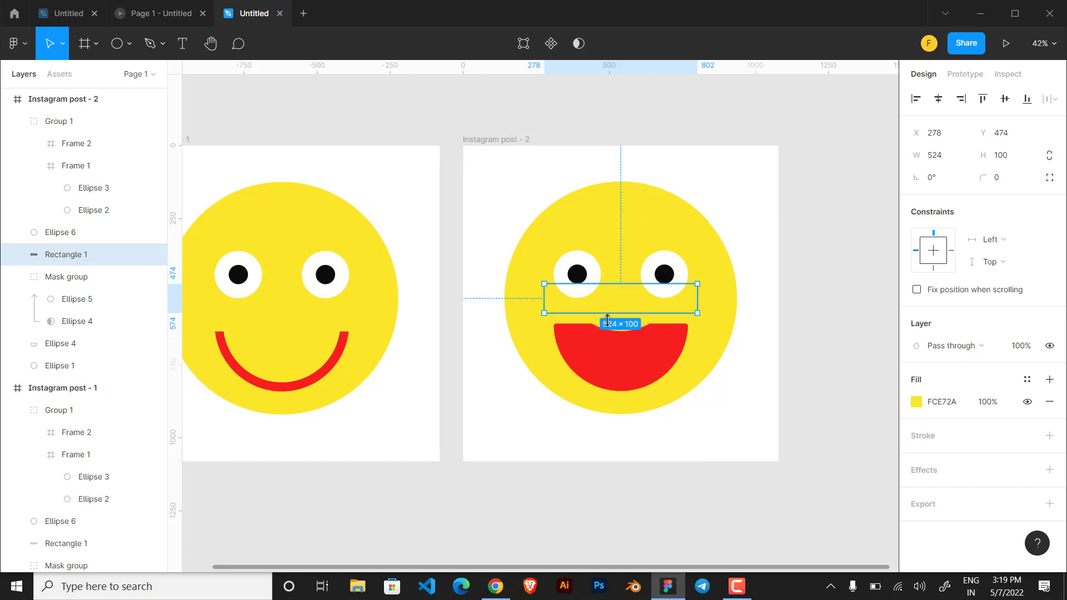
left_click(615, 264)
left_click_drag(613, 258, 612, 251)
left_click(571, 311)
In the original frame, raise the yellow rectangle to about Y 510, bring it to the front, and nudge it slightly down
left_click(350, 314)
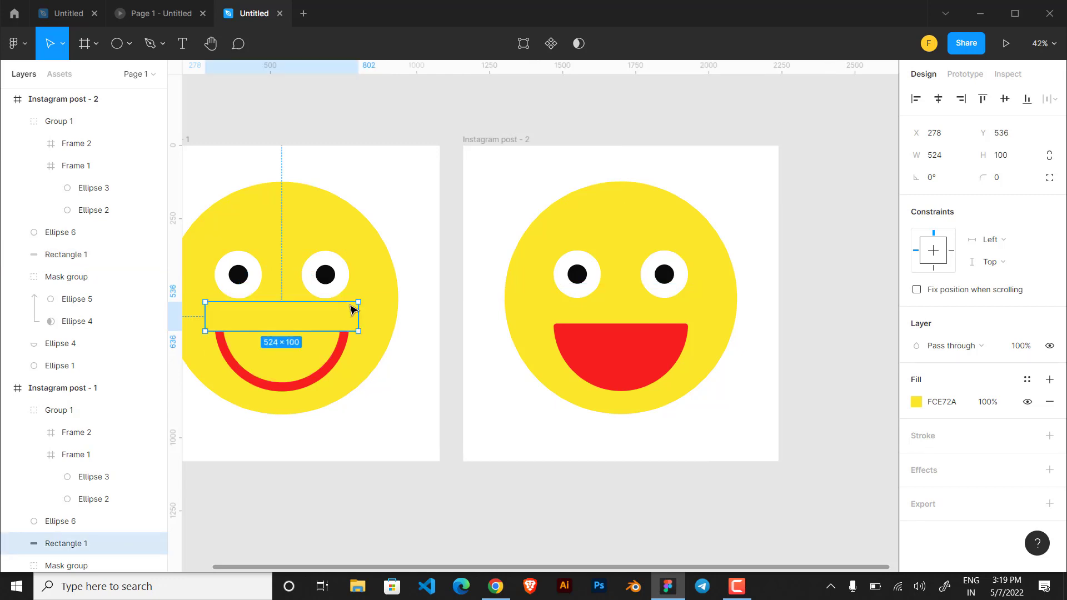
left_click_drag(350, 314, 353, 307)
key("ctrl+bracketright")
key("ctrl+bracketright")
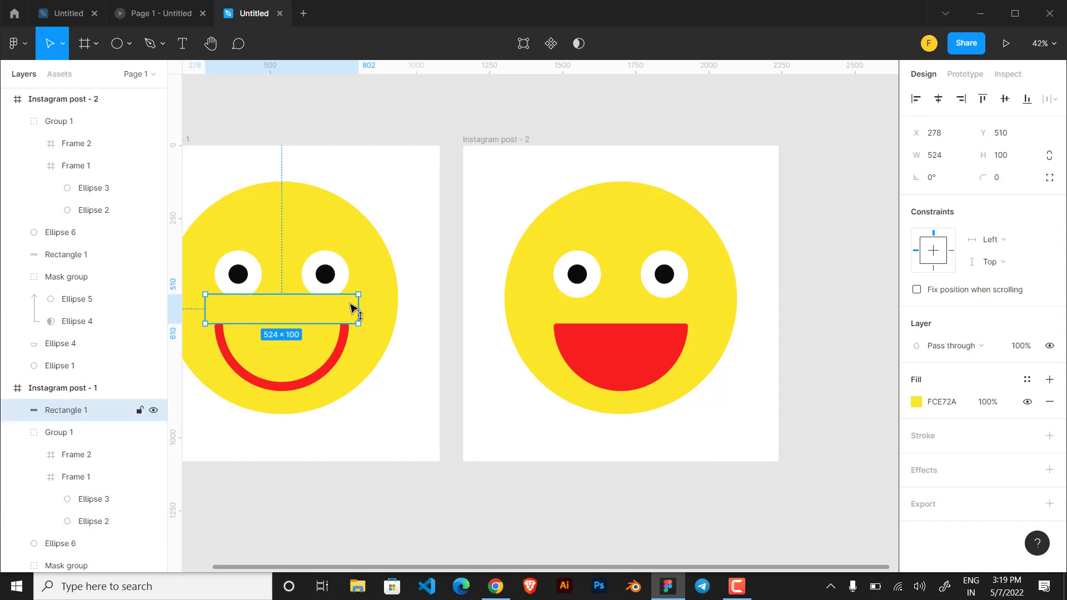
left_click_drag(351, 304, 576, 312)
key("Down")
key("Down")
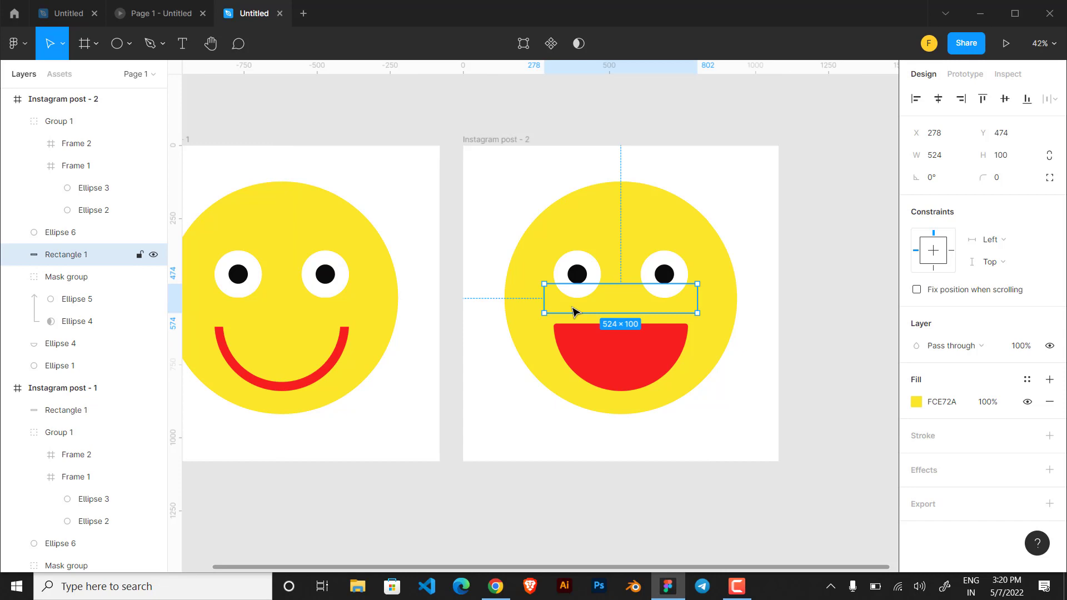
Bring the yellow rectangle in the copied frame to the front, above the eye group
key("super+space")
key("ctrl+]")
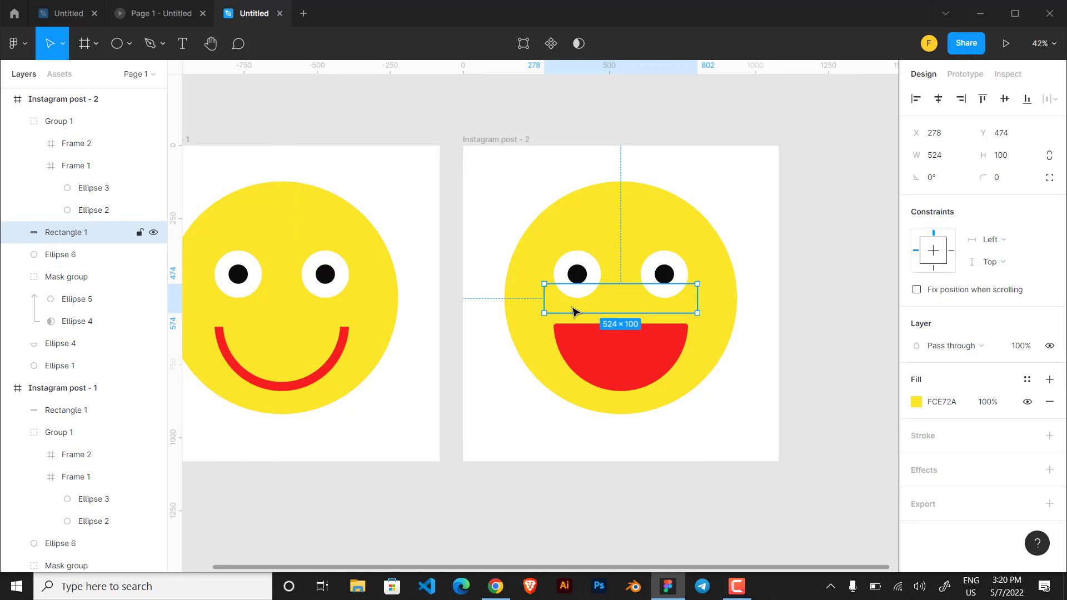
key("Escape")
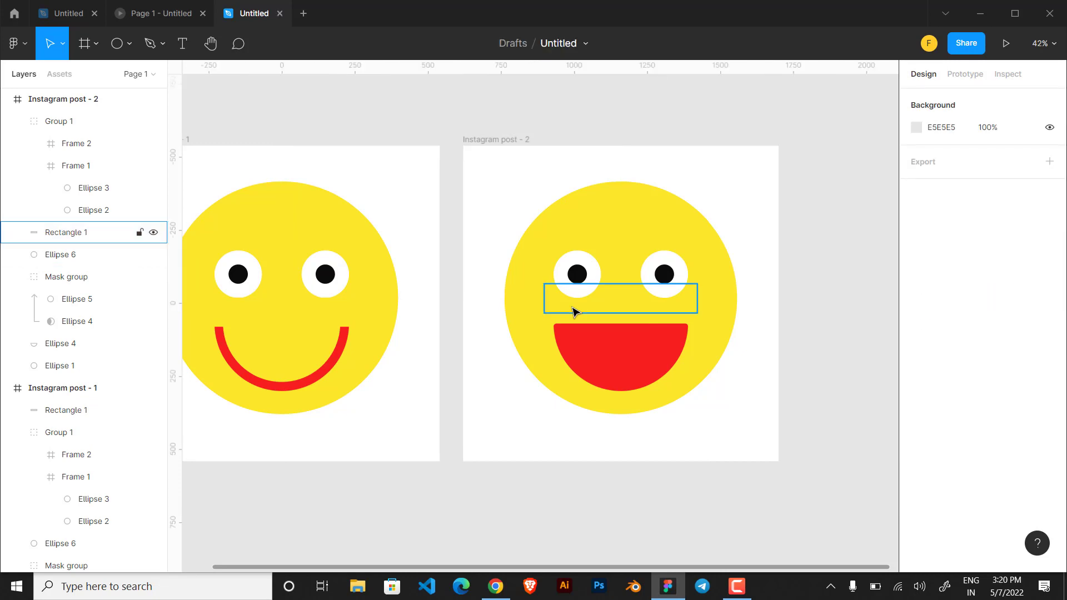
key("super")
key("super")
left_click(575, 311)
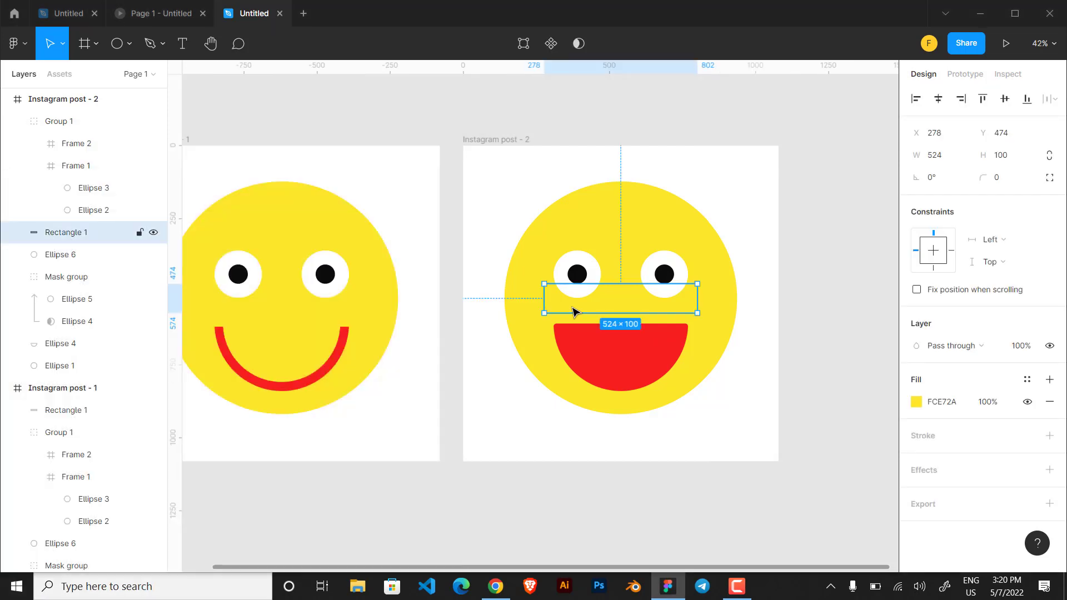
key("ctrl+shift+bracketright")
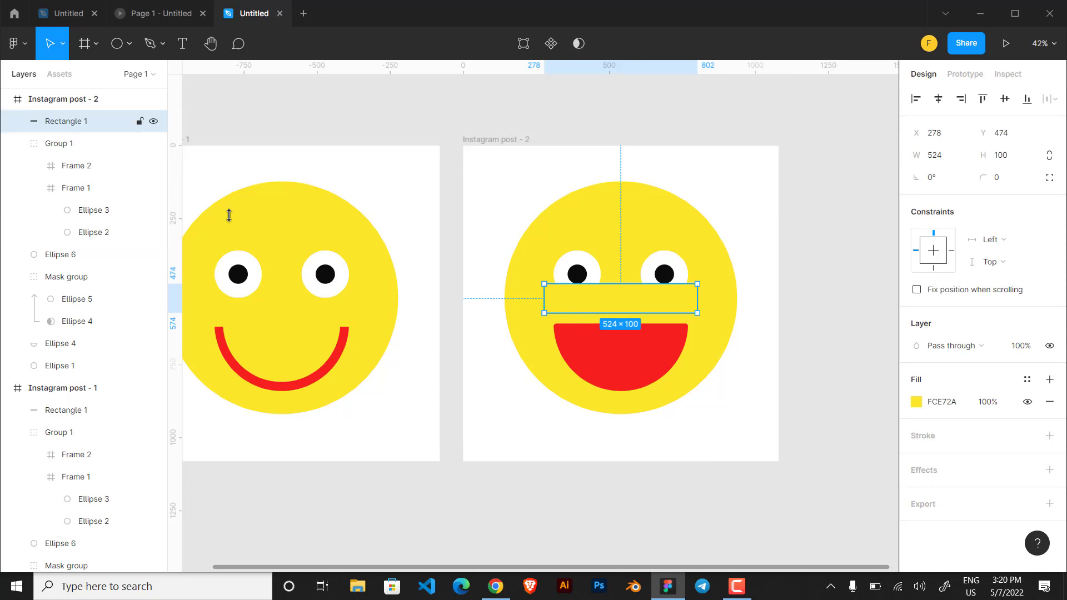
In the copied frame, move the dark red tongue circle up into the mouth to Y 756
left_click(691, 360)
left_click(620, 369)
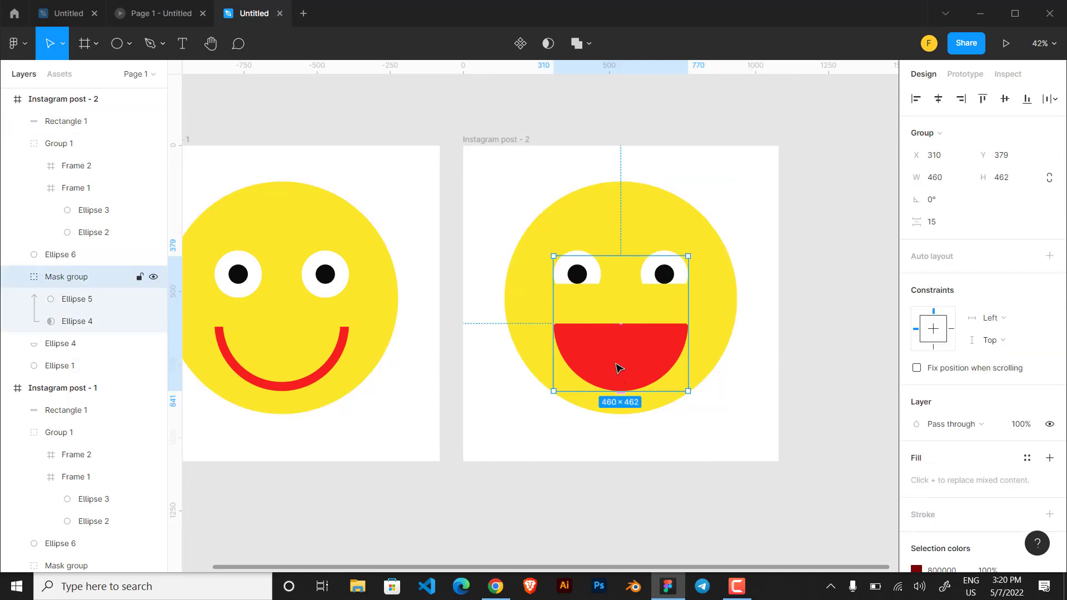
left_click(97, 321)
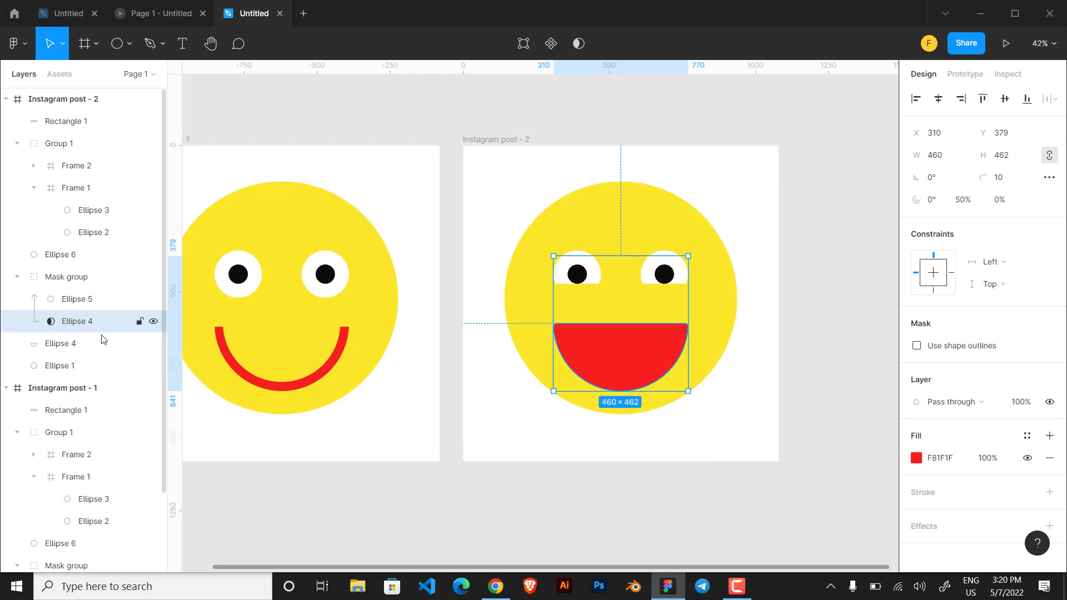
left_click(77, 344)
left_click(79, 366)
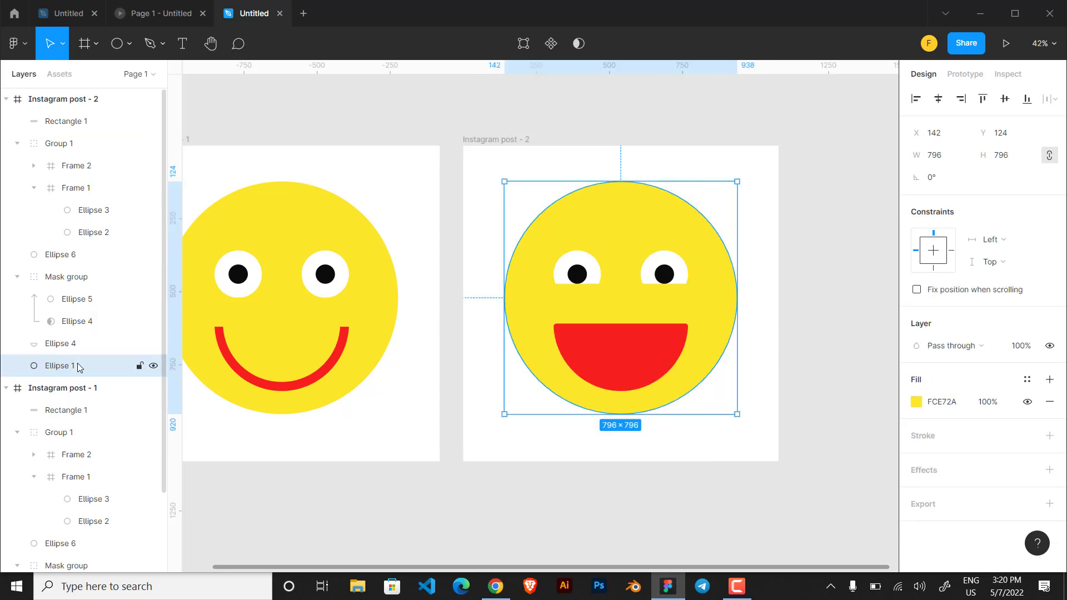
left_click(65, 299)
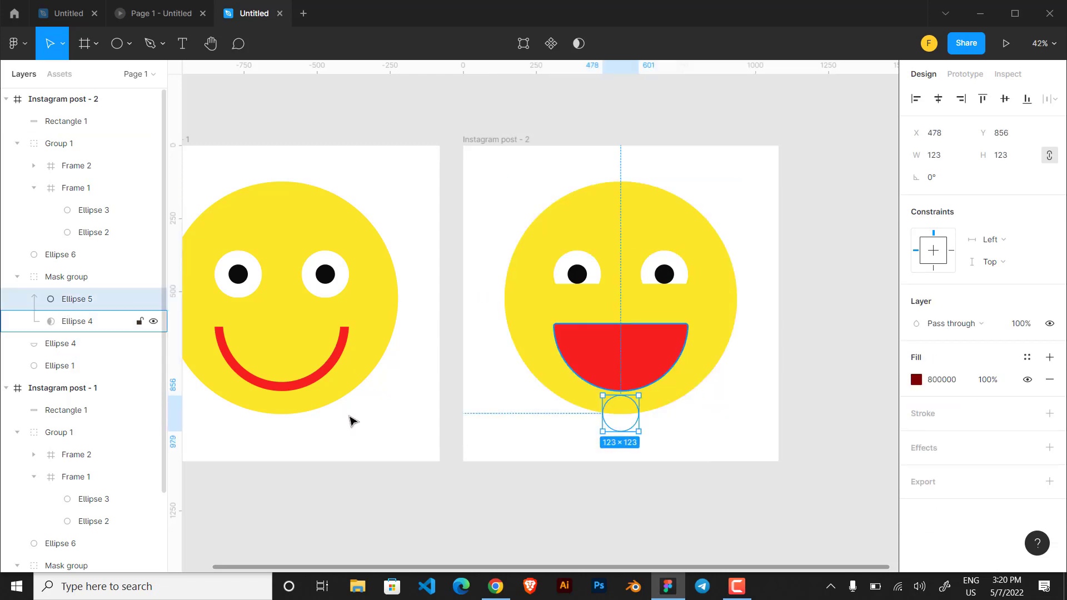
key("shift+Up")
key("shift+Up")
key("shift+Up")
key("shift+Up")
key("shift+Up")
key("shift+Up")
key("shift+Up")
key("shift+Up")
key("shift+Up")
key("shift+Up")
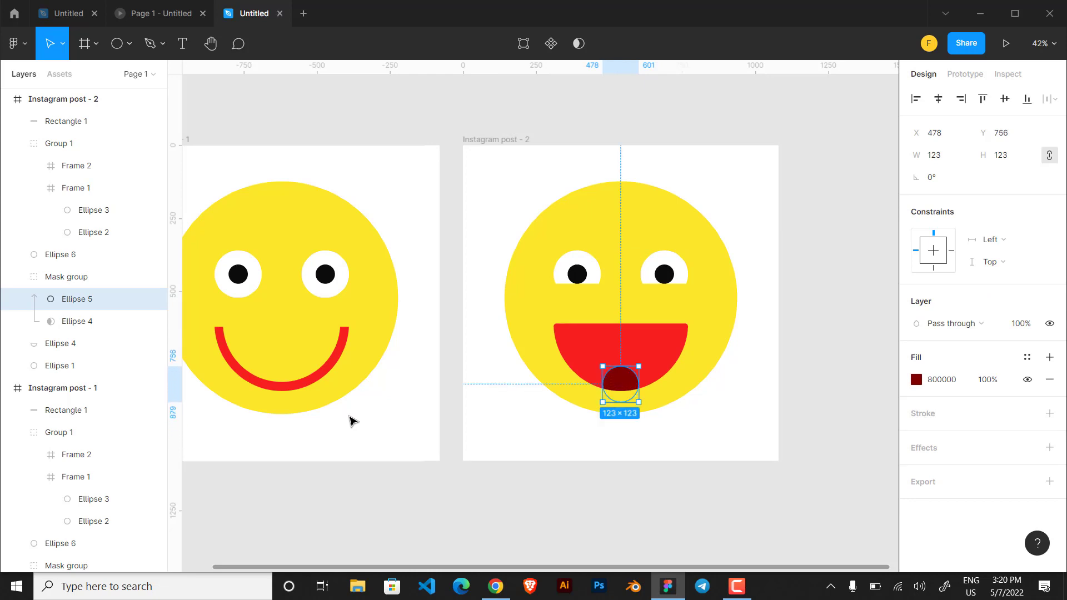
left_click(802, 437)
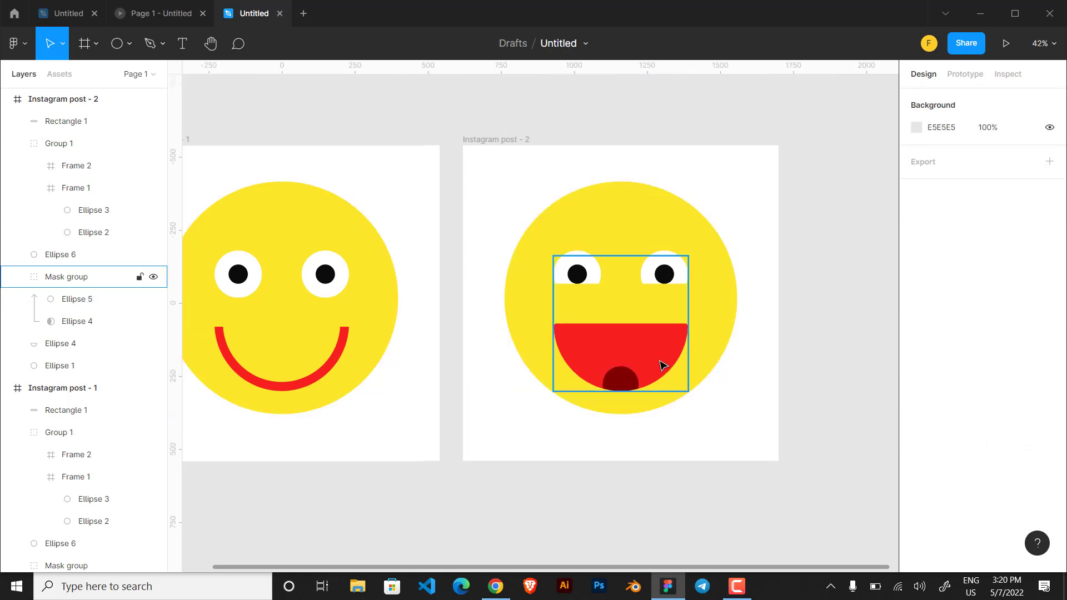
Select the copied frame's mouth shape together with its mask group and move both up to Y 359
left_click(663, 365)
left_click_drag(720, 418, 588, 369)
left_click(714, 351, "shift")
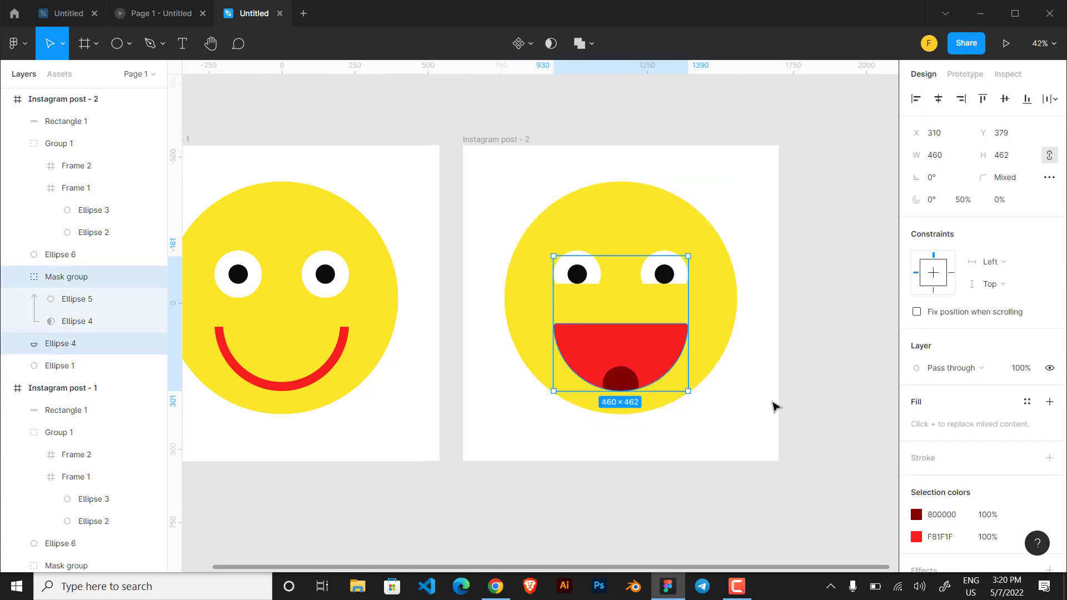
key("shift+Up")
key("shift+Up")
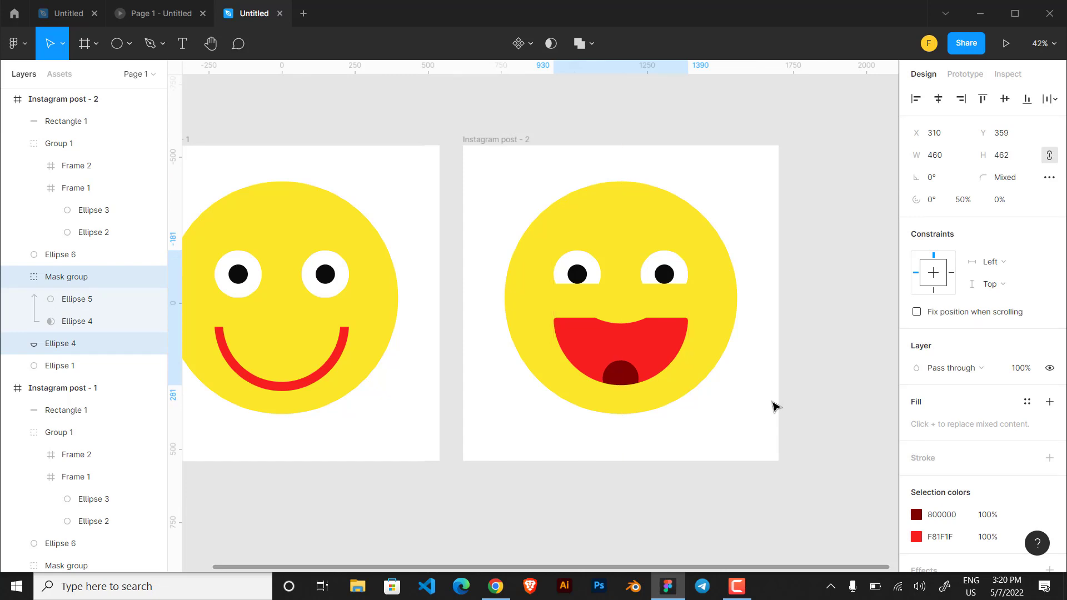
Move the copied frame's yellow cover circle up to Y 189, clear of the raised mouth
left_click(620, 249)
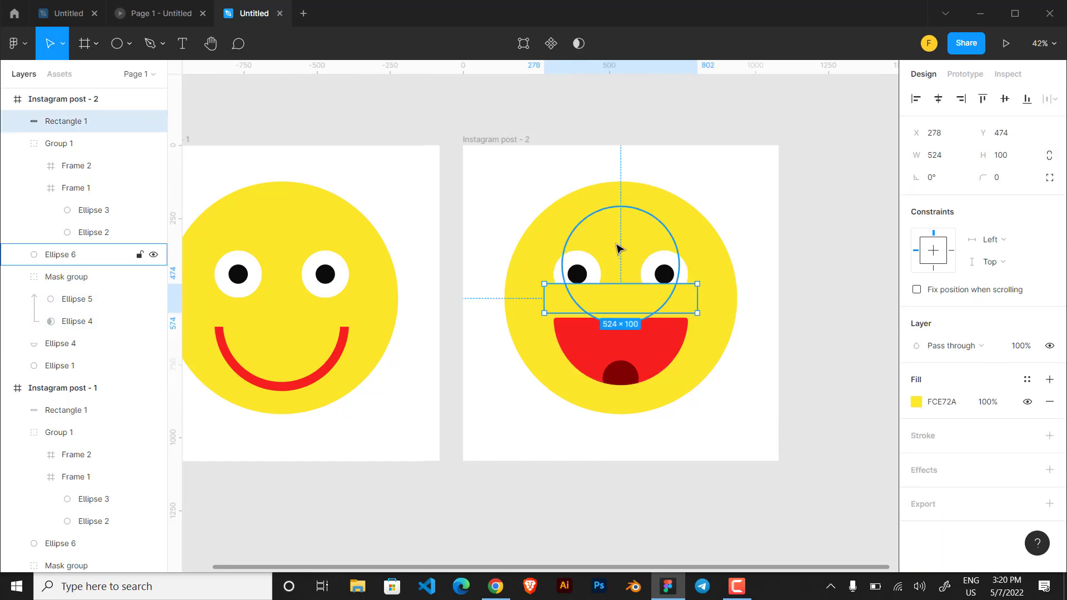
key("shift+Up")
key("shift+Up")
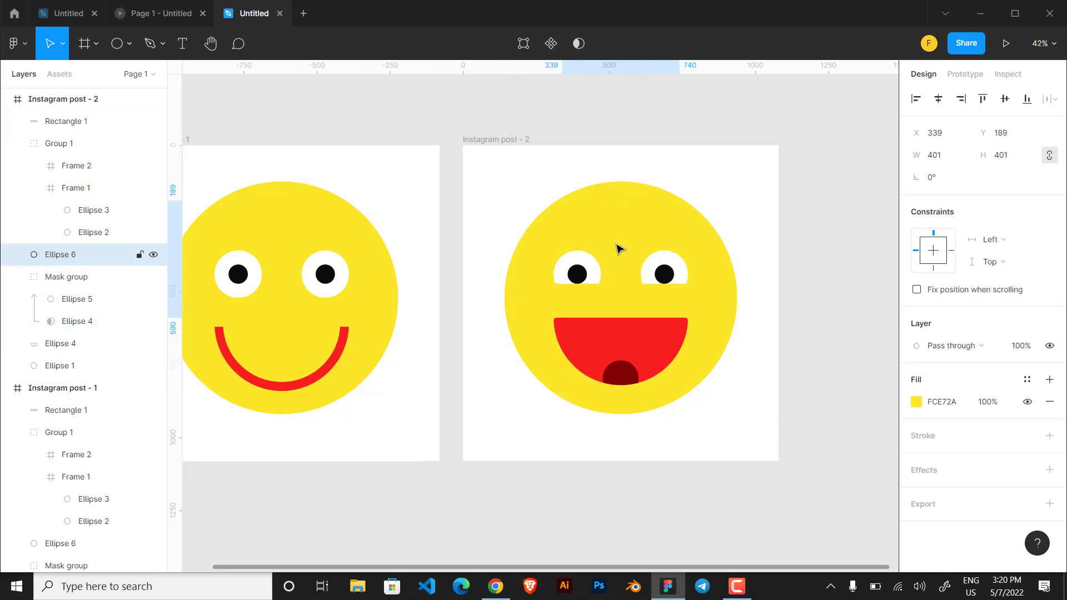
Move the pupils of both eyes in the copied frame to the upper right, at X 96, Y 15 in each eye
double_click(578, 275)
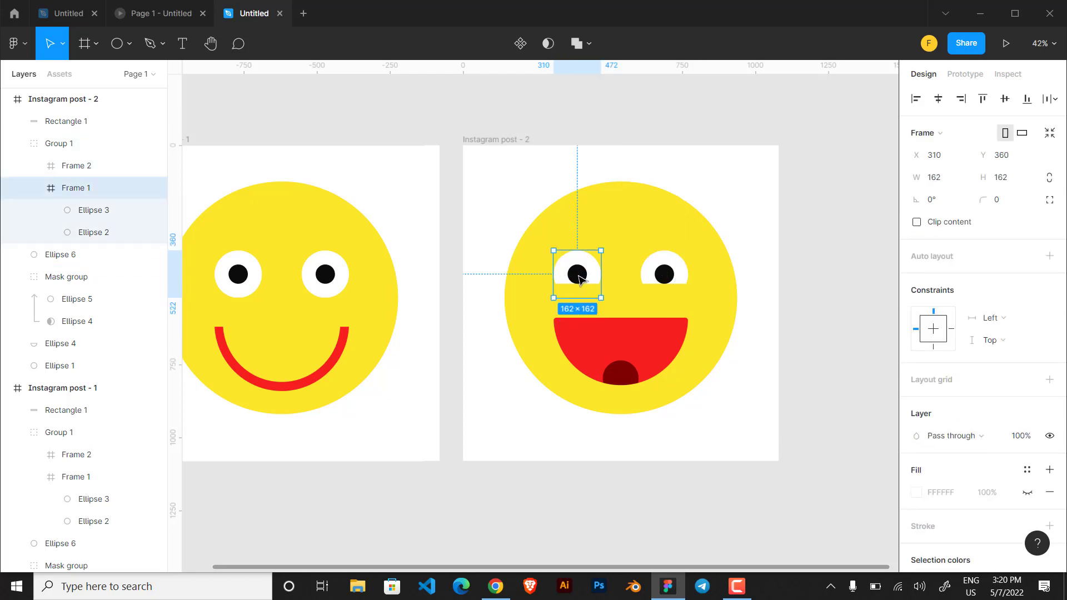
left_click(579, 279)
left_click_drag(578, 276, 596, 272)
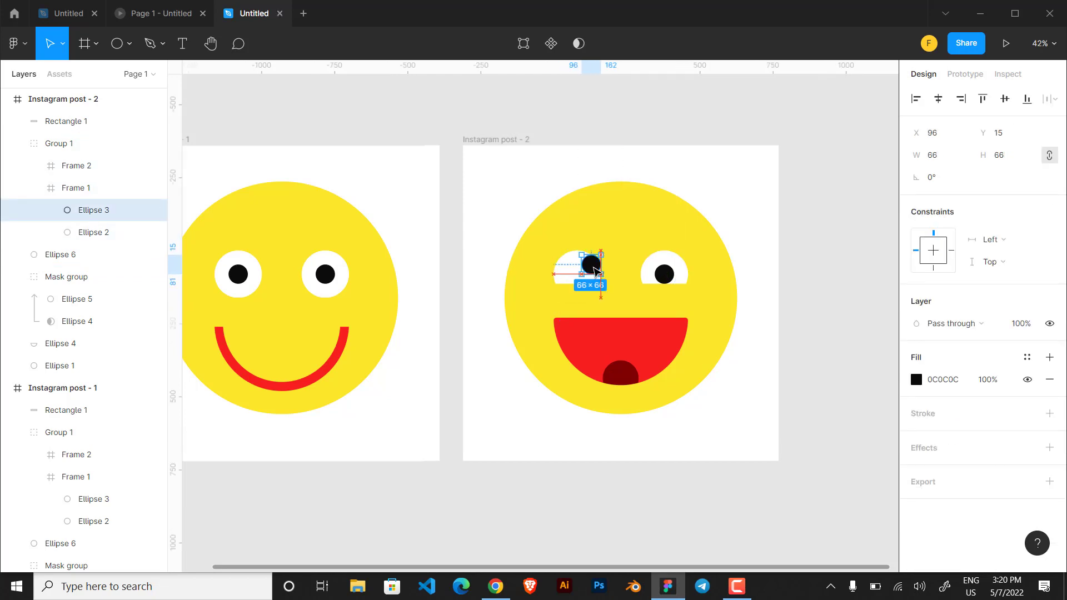
left_click(669, 278)
left_click_drag(670, 278, 681, 267)
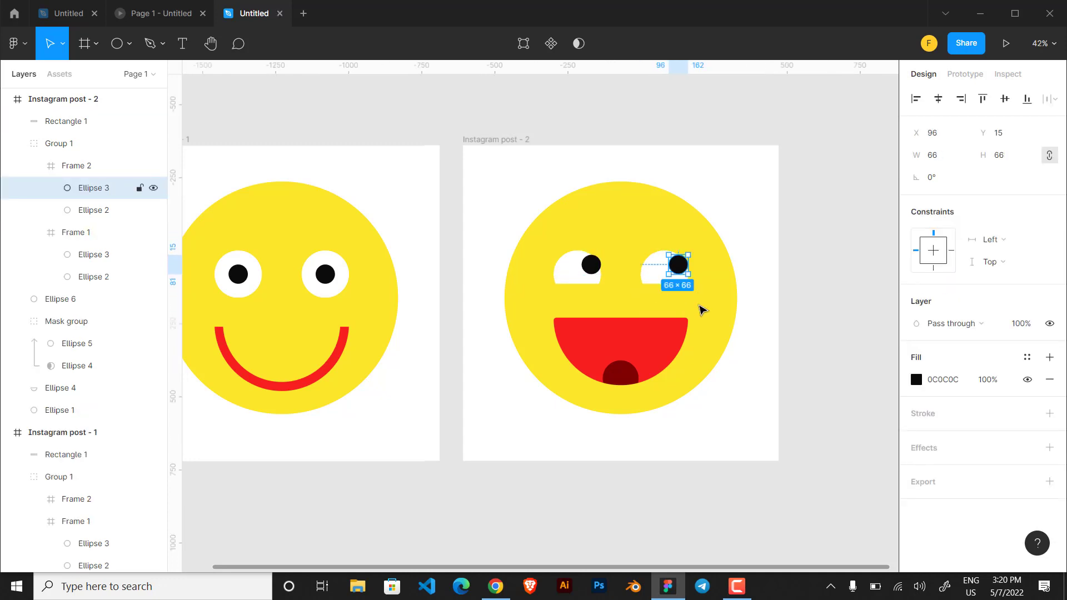
left_click(740, 376)
left_click_drag(720, 392, 769, 385)
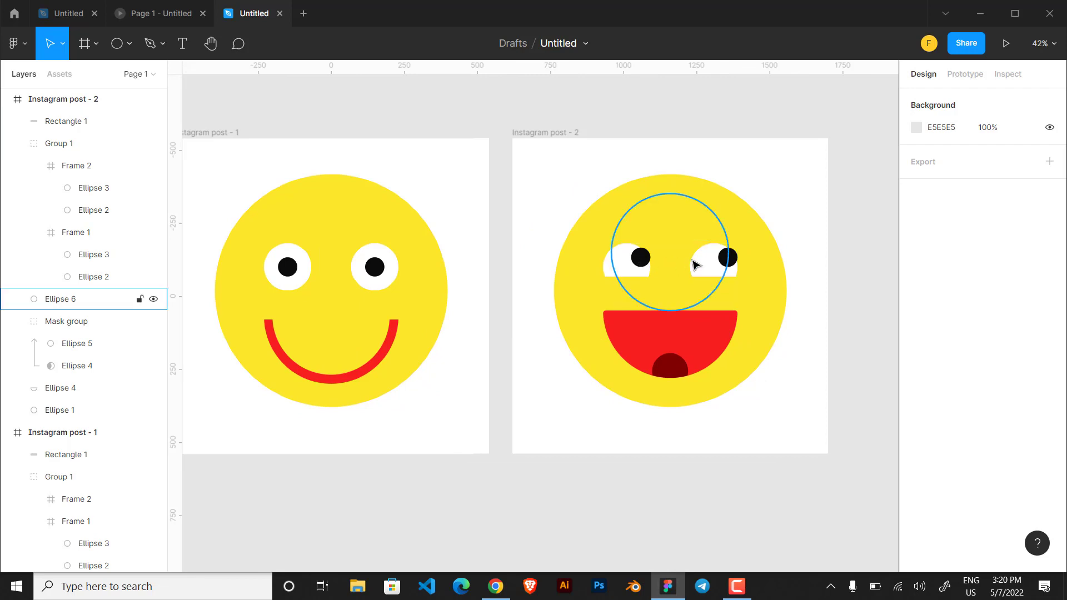
Turn on Clip content for the left eye's frame in Instagram post - 1
left_click_drag(480, 266, 541, 266)
double_click(447, 267)
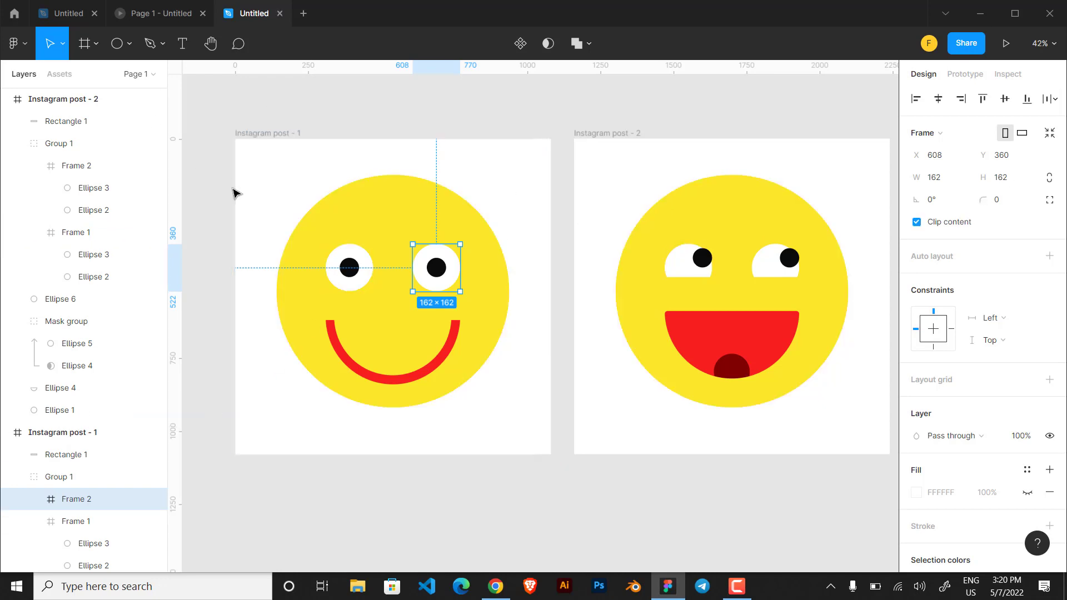
double_click(361, 273)
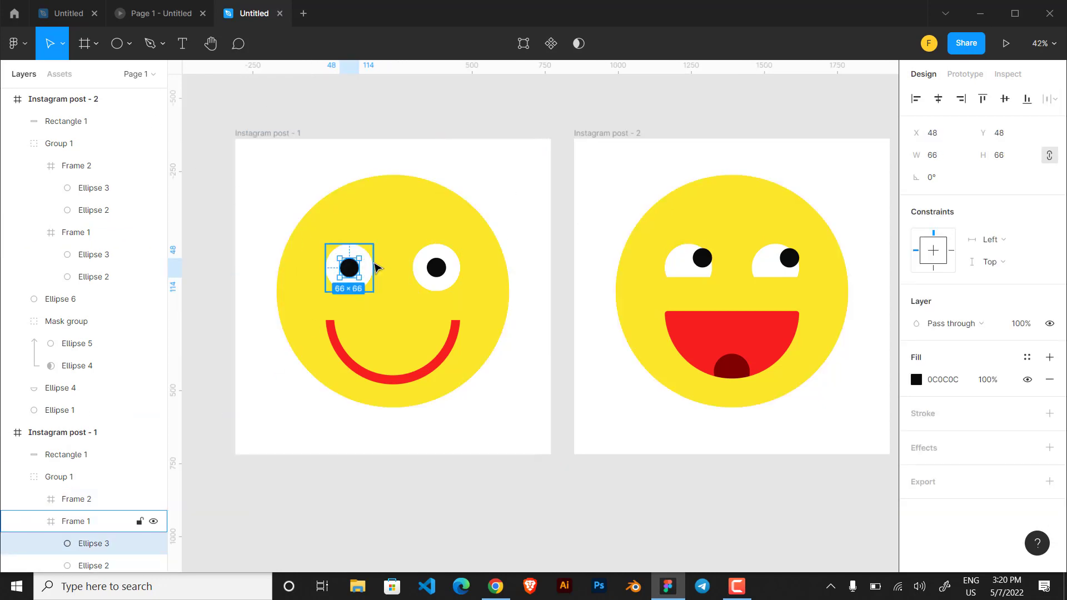
key("shift+Return")
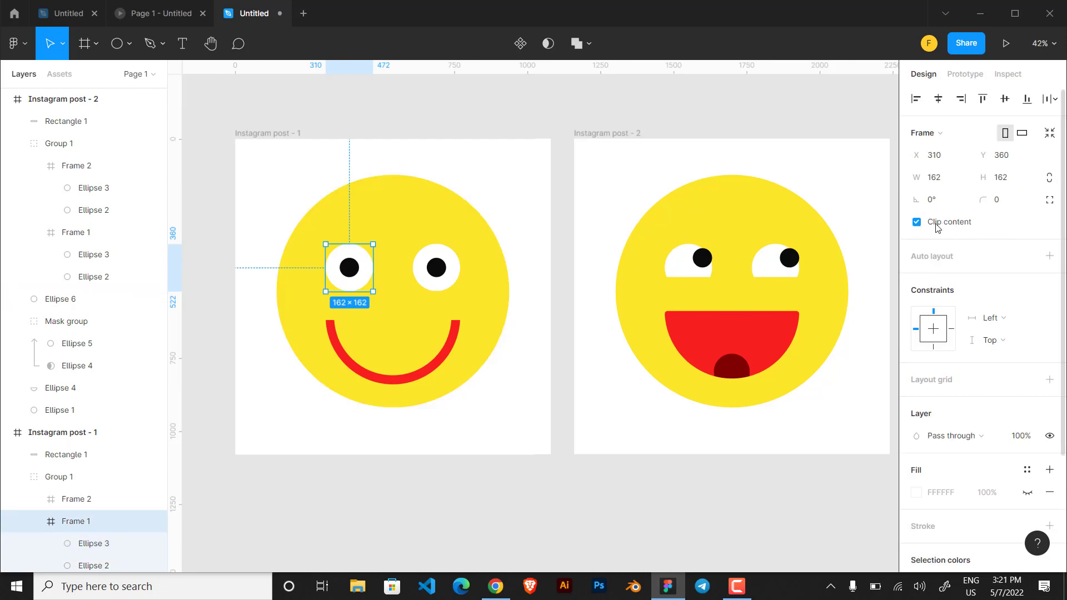
Turn on Clip content for the left eye's frame in Instagram post - 2
left_click(704, 267)
double_click(704, 267)
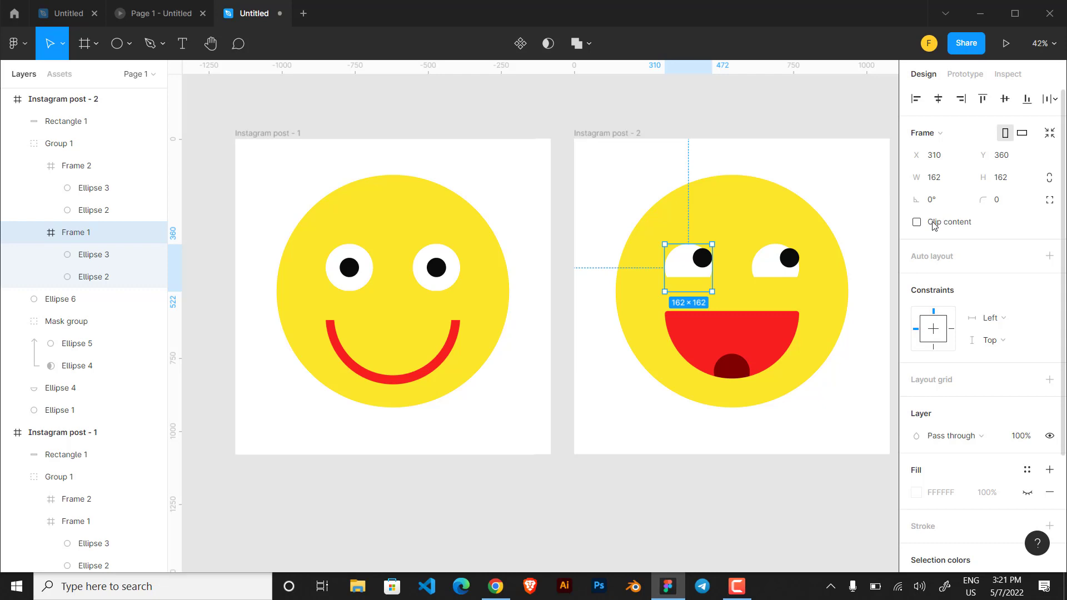
left_click(130, 254)
left_click(119, 238)
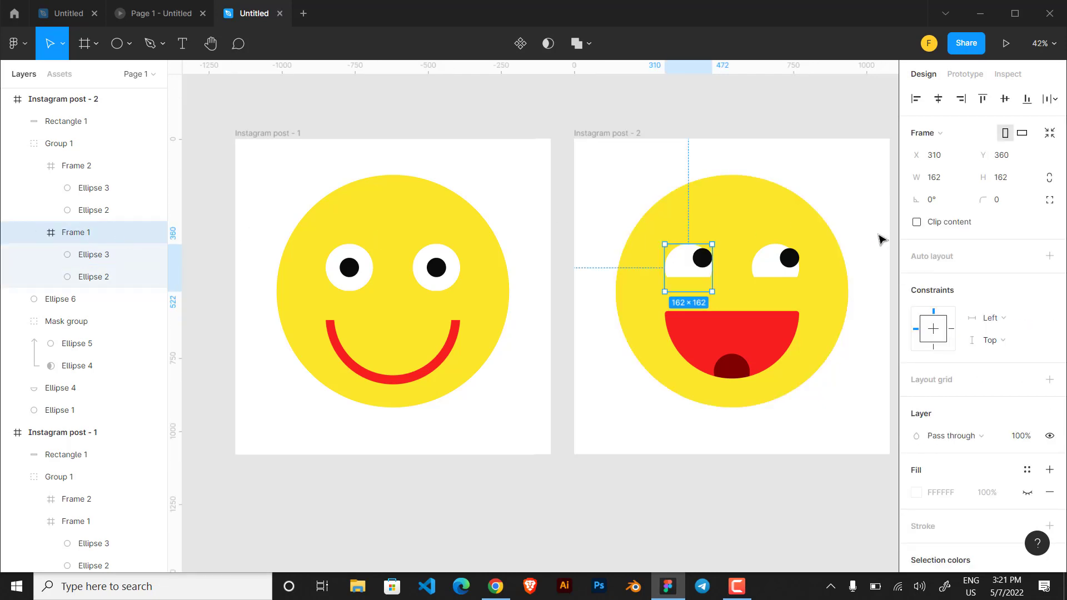
left_click(788, 256)
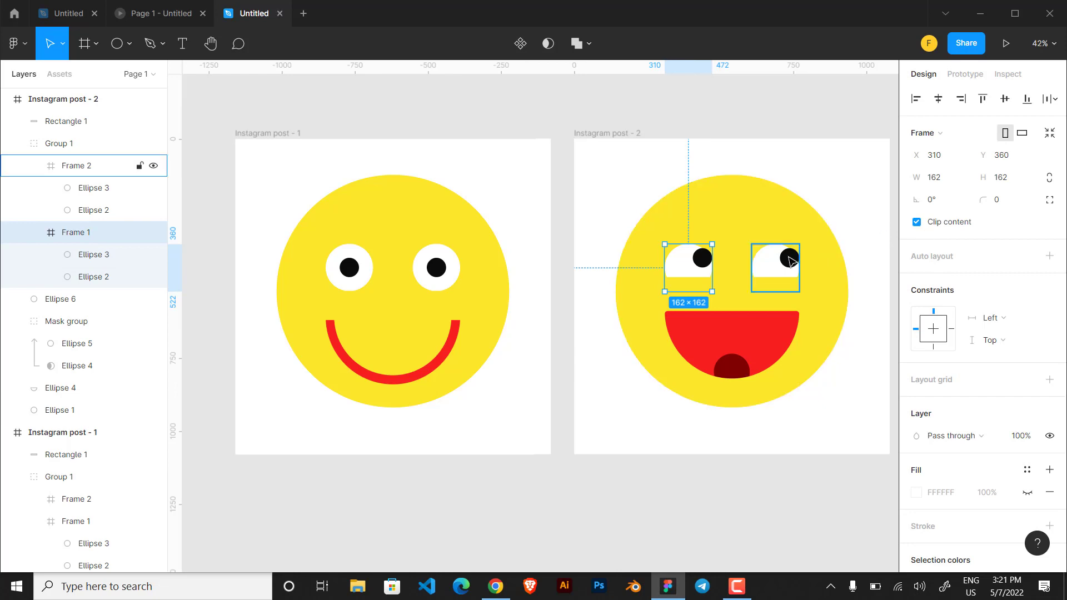
left_click(129, 189)
left_click(127, 209)
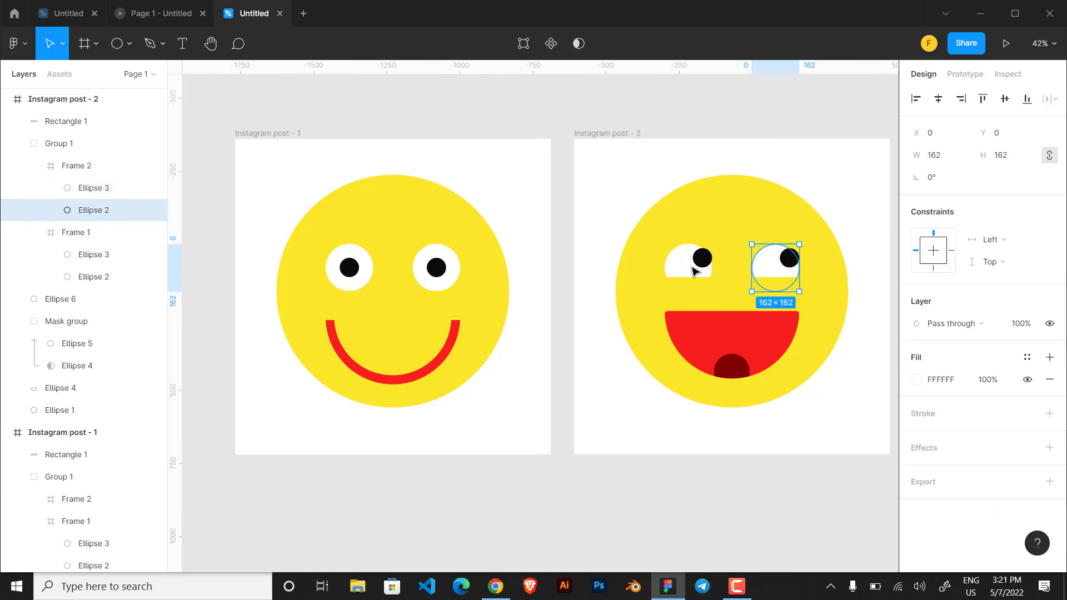
Shift the Instagram post - 1 frame slightly left to widen the gap between the two frames
left_click(856, 229)
left_click_drag(858, 231, 827, 181)
scroll(830, 191, "down", 2)
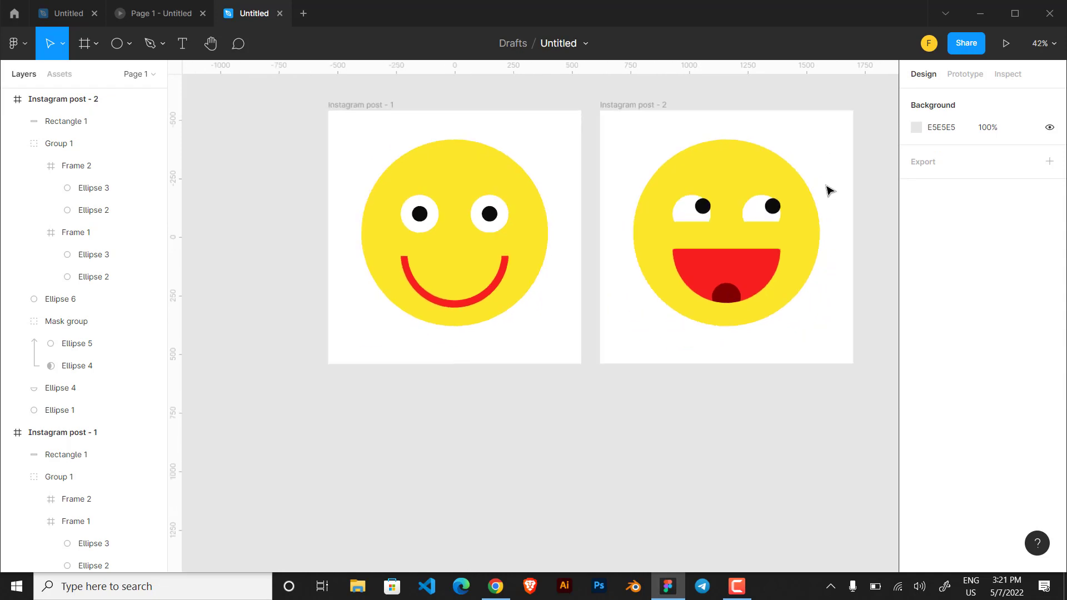
scroll(405, 147, "up", 2)
left_click(393, 159)
left_click_drag(393, 159, 375, 158)
Link Instagram post - 1 to Instagram post - 2 in the prototype, triggered After delay of 800 ms with Smart animate
left_click(965, 74)
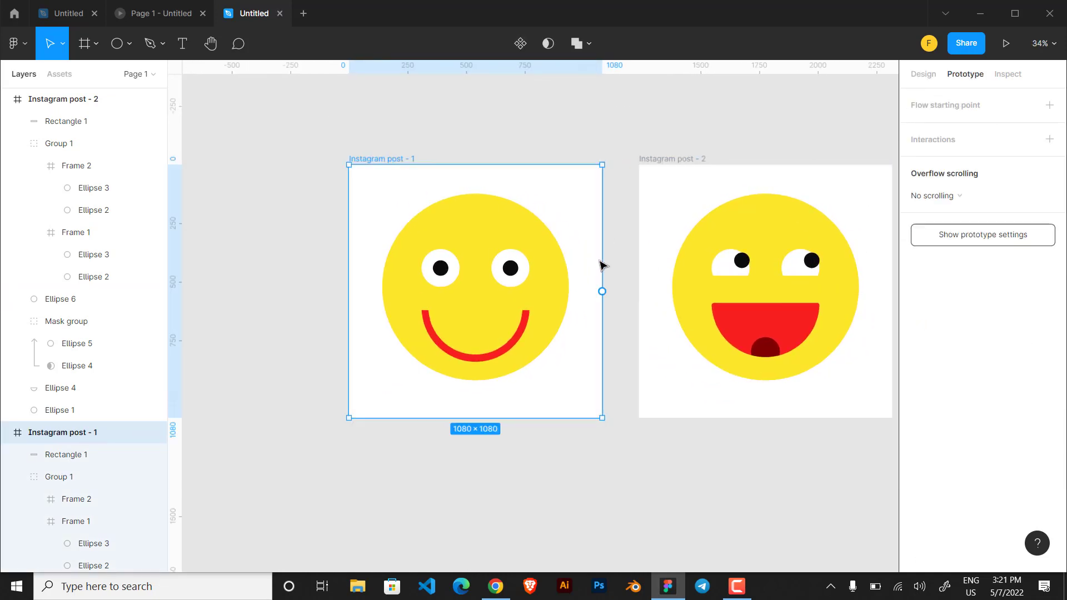
left_click_drag(602, 290, 653, 285)
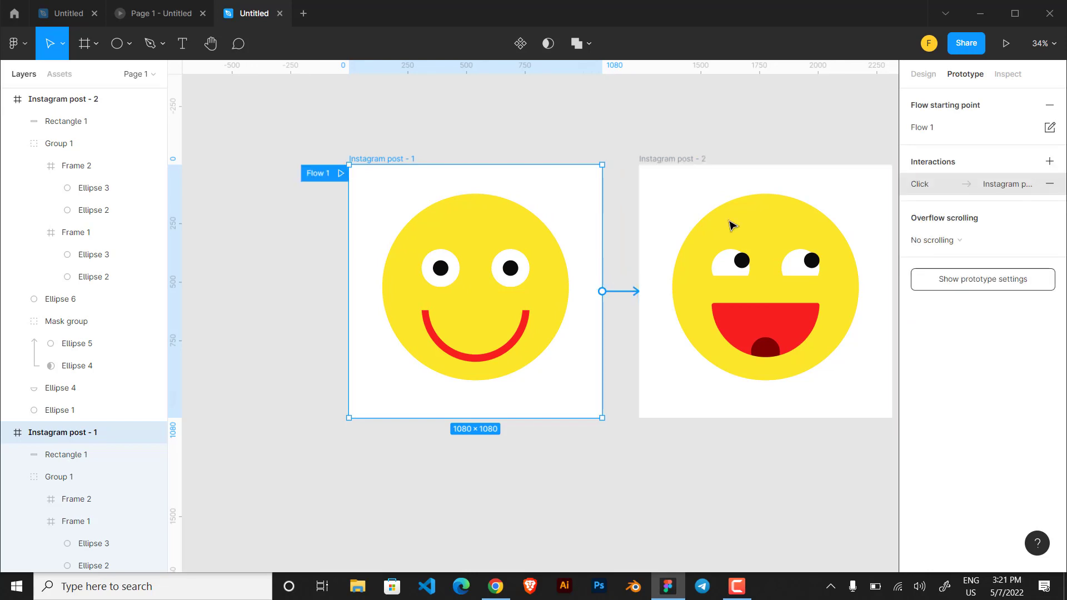
left_click(781, 216)
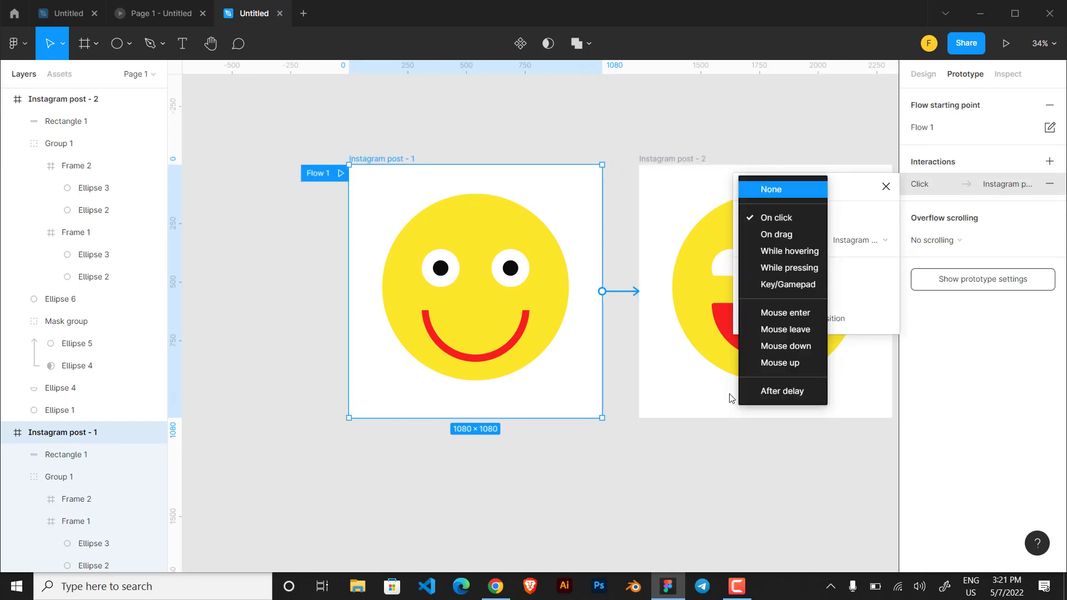
left_click(779, 391)
left_click(801, 294)
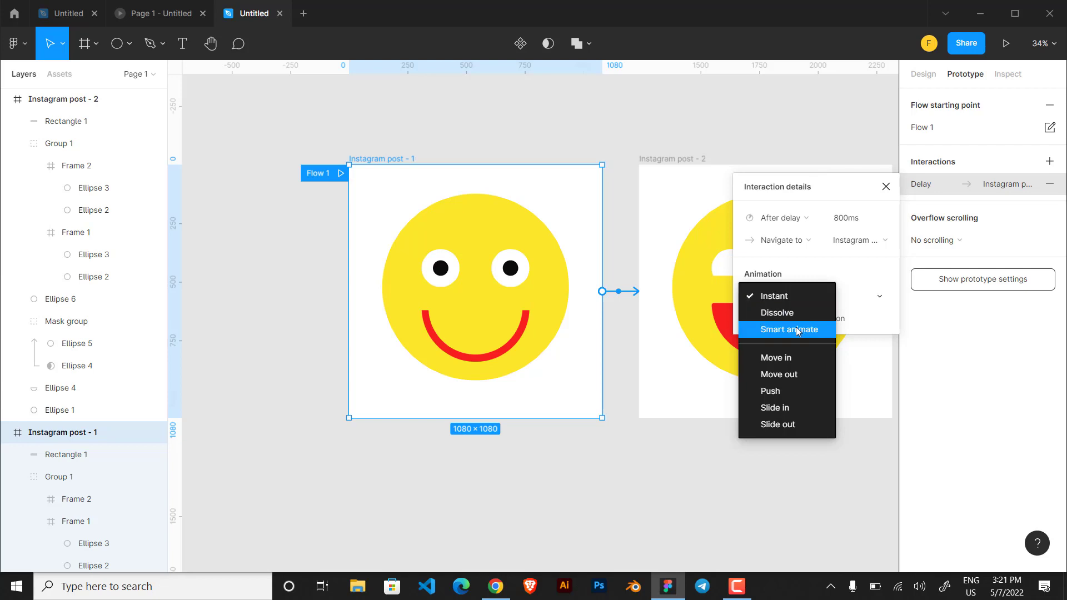
left_click(797, 331)
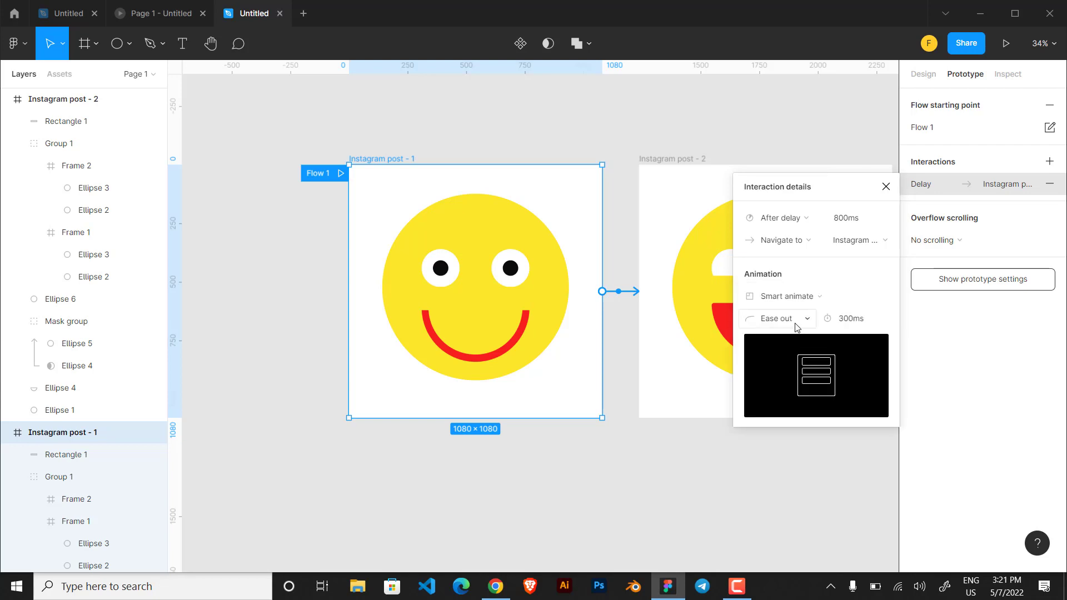
Give the transition a custom S-shaped easing curve of 1, 0.01, 0, 1.01
left_click(798, 327)
left_click(802, 426)
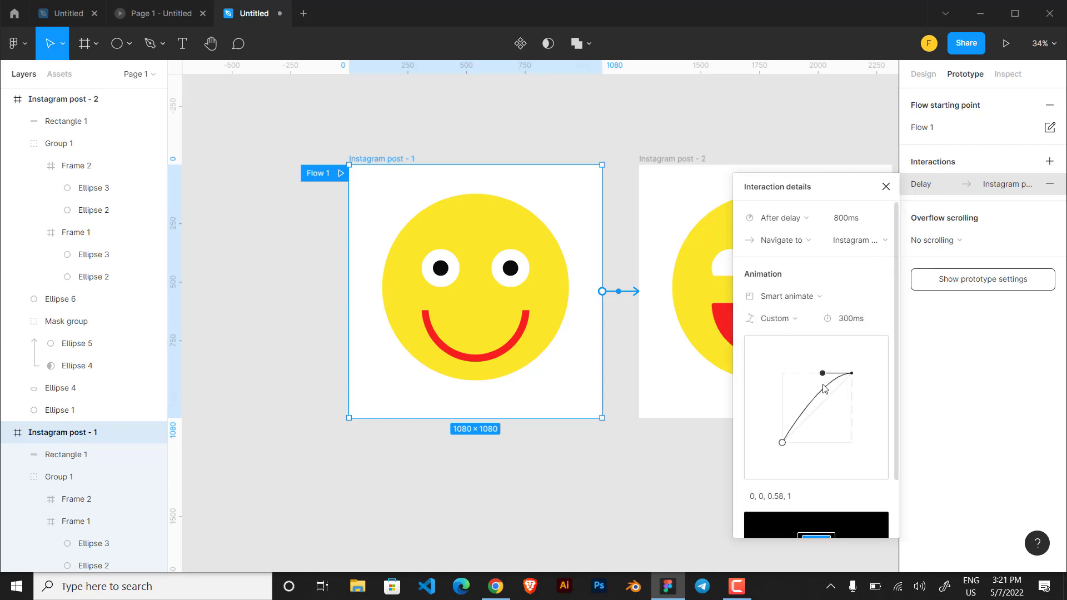
left_click_drag(824, 374, 805, 376)
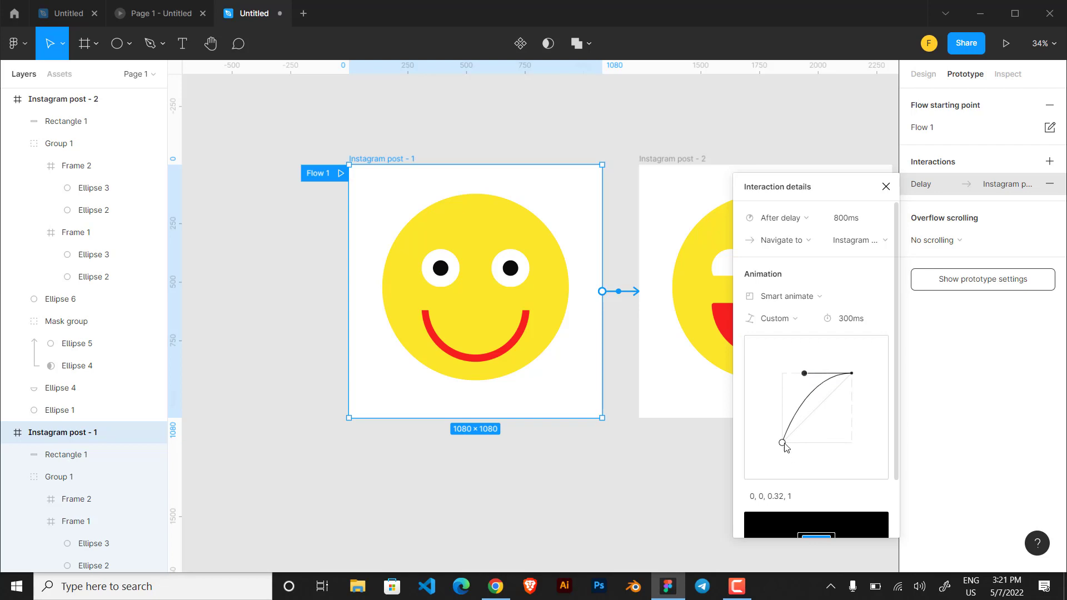
left_click_drag(784, 443, 864, 446)
left_click_drag(804, 375, 778, 374)
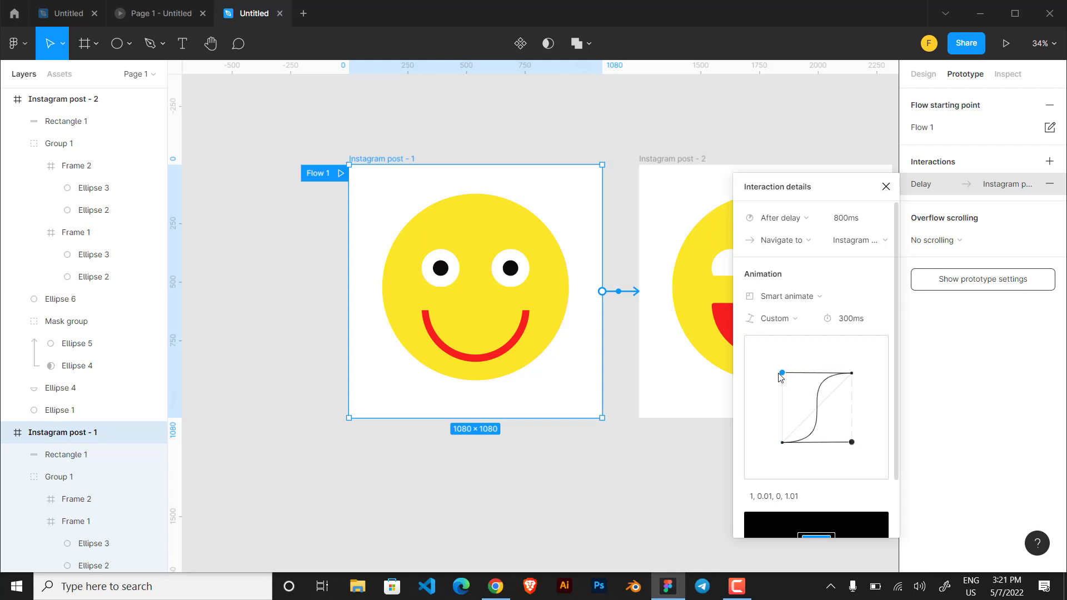
left_click(886, 187)
Link Instagram post - 2 back to Instagram post - 1 in the prototype, triggered After delay of 800 ms
left_click(678, 160)
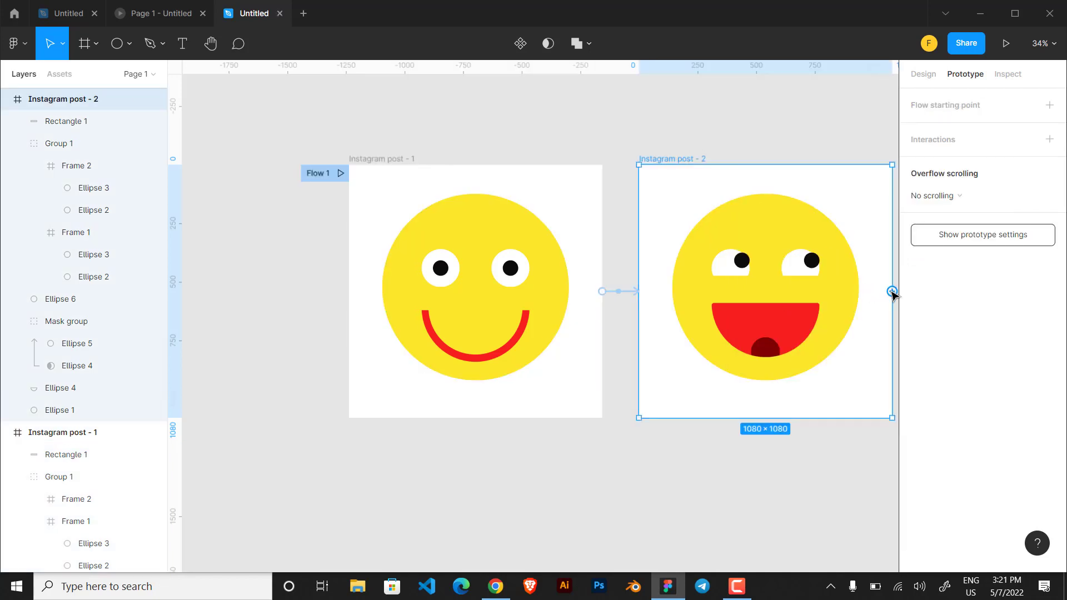
left_click_drag(891, 291, 575, 235)
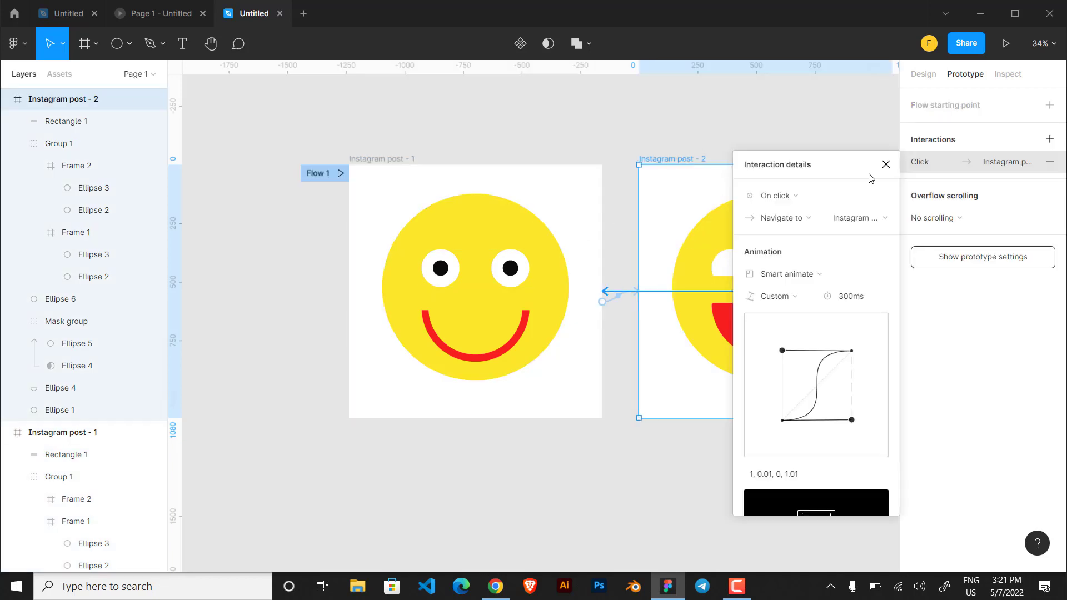
left_click(805, 199)
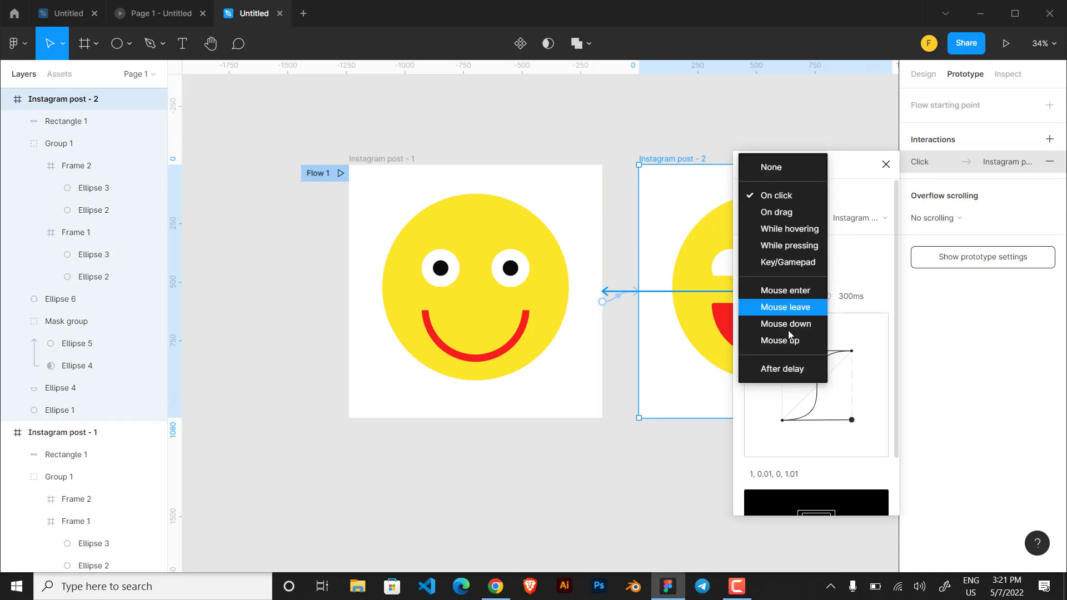
left_click(792, 372)
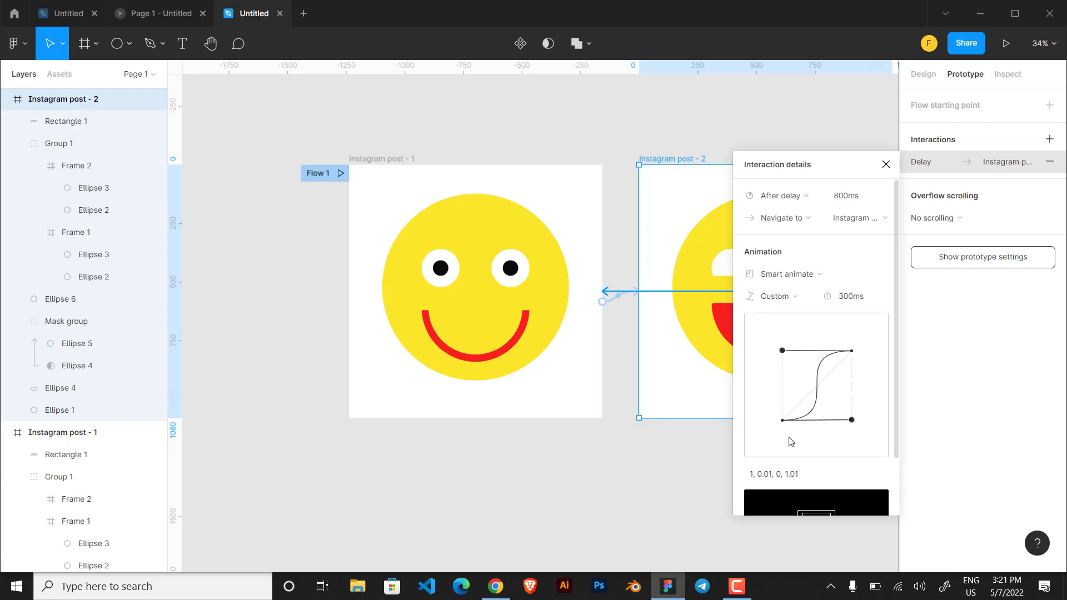
left_click(886, 165)
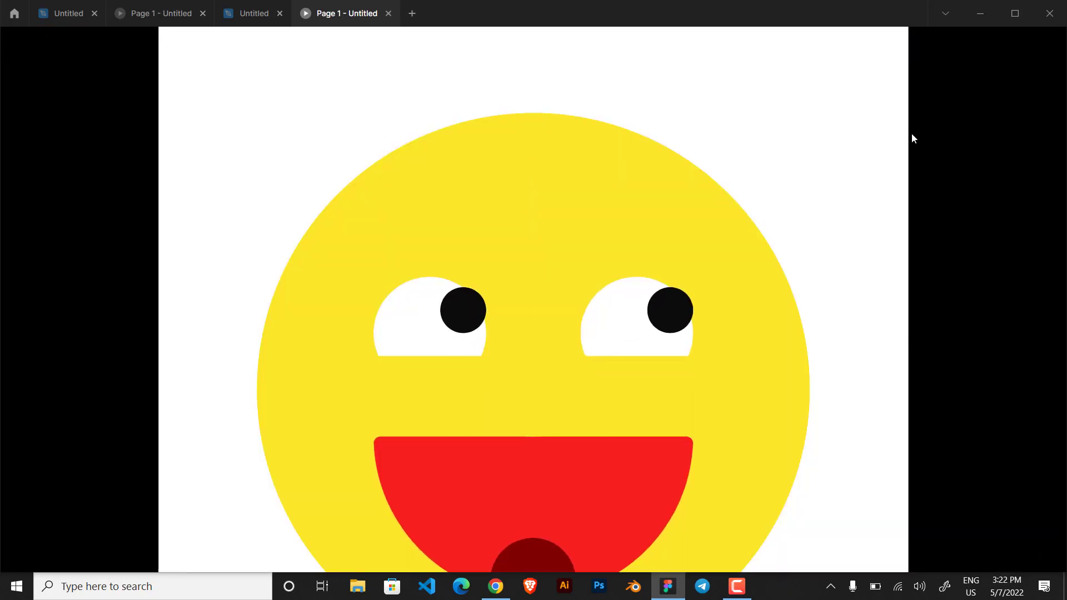
Watch the emoji animation in the prototype preview, scaled to fit the screen
left_click(1001, 43)
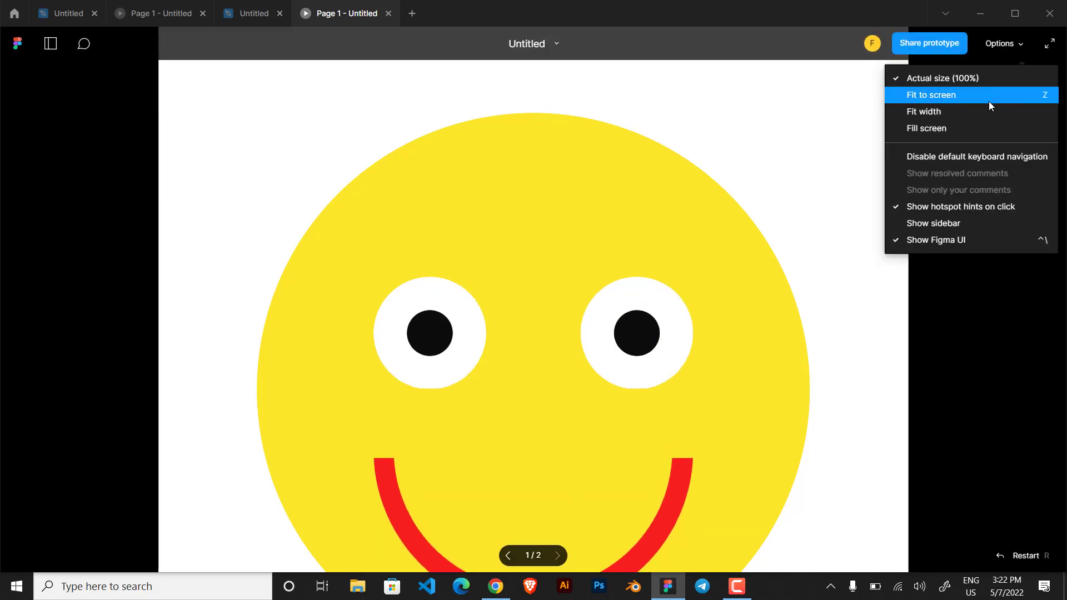
left_click(989, 99)
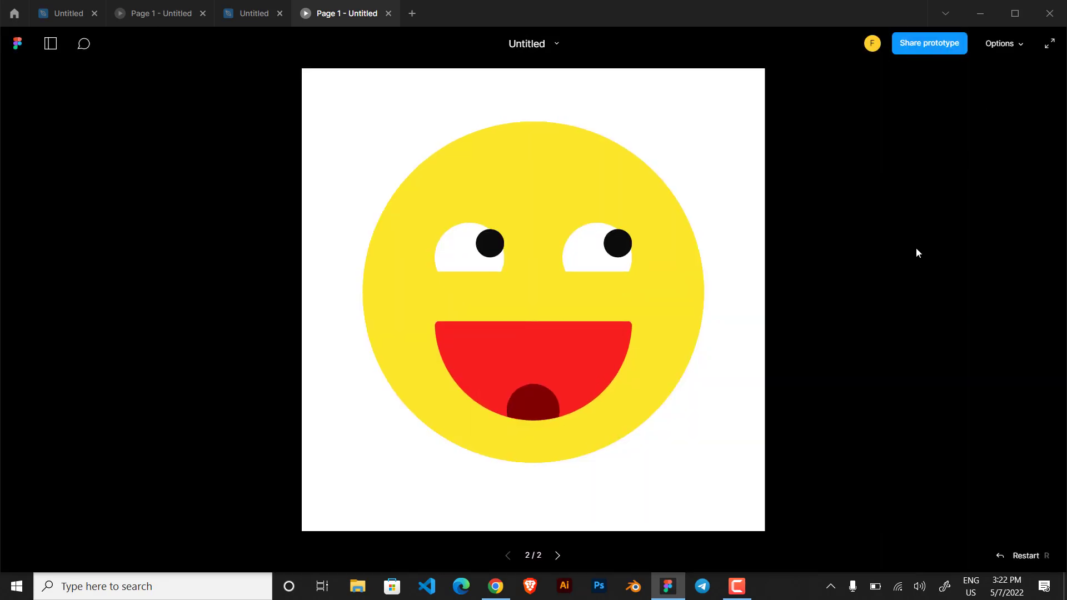